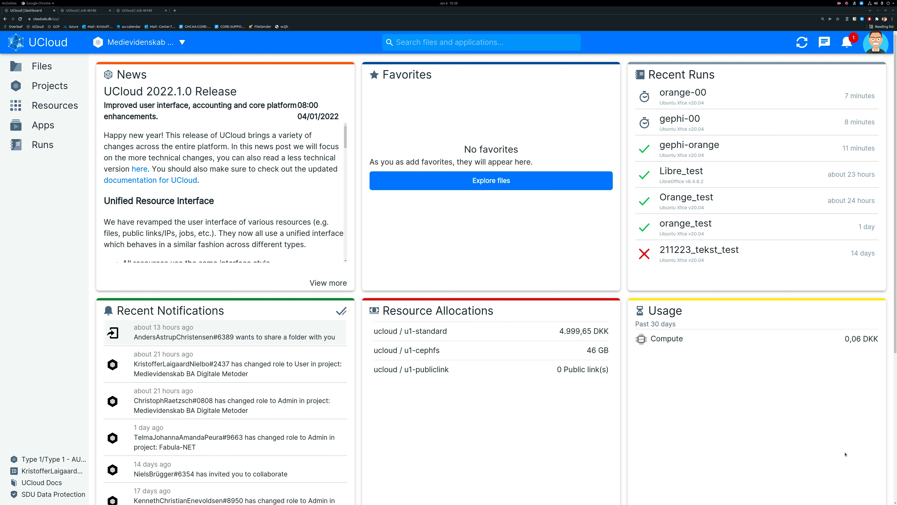
Switch to the ucloud-app-scripts GitHub repository in Chromium and download it as a ZIP archive.
key("alt+Tab")
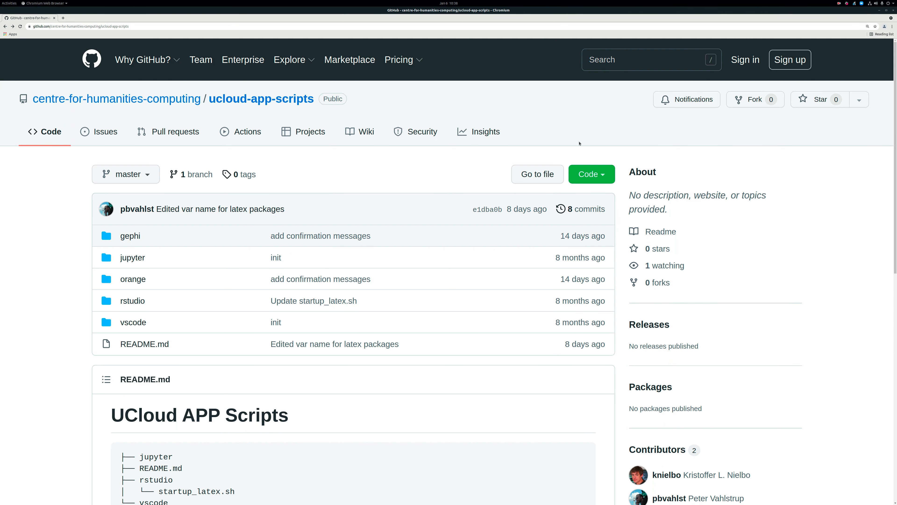
left_click(605, 177)
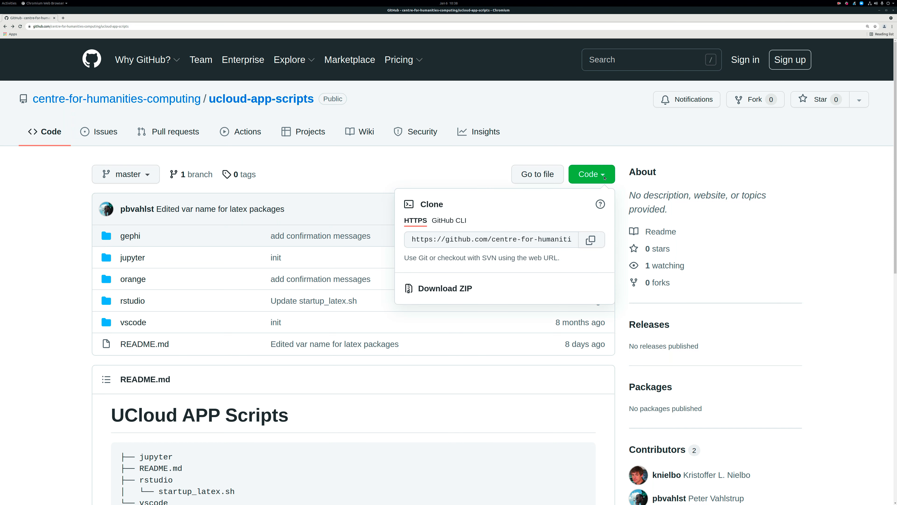
left_click(467, 289)
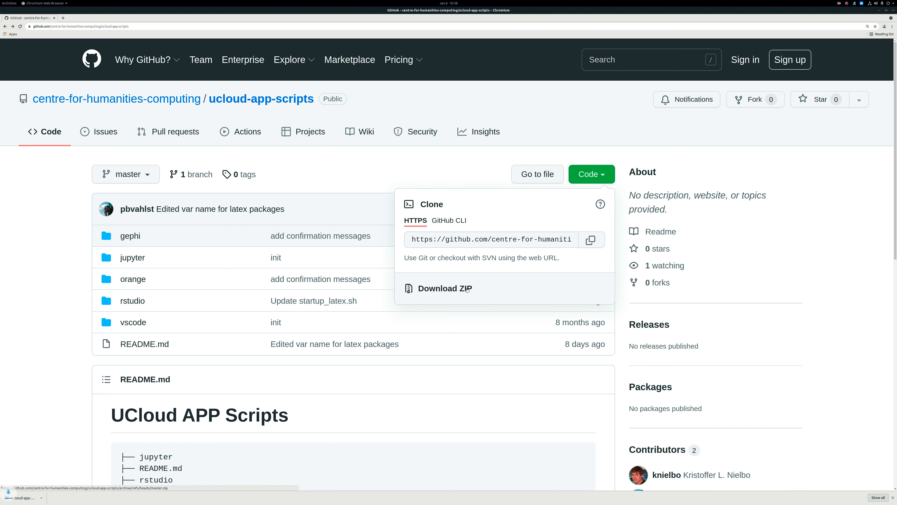
left_click(454, 164)
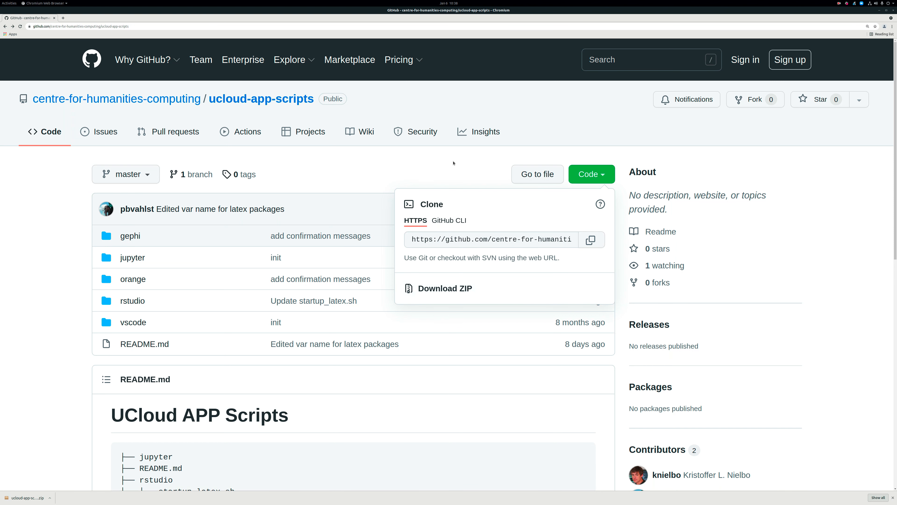
left_click(892, 498)
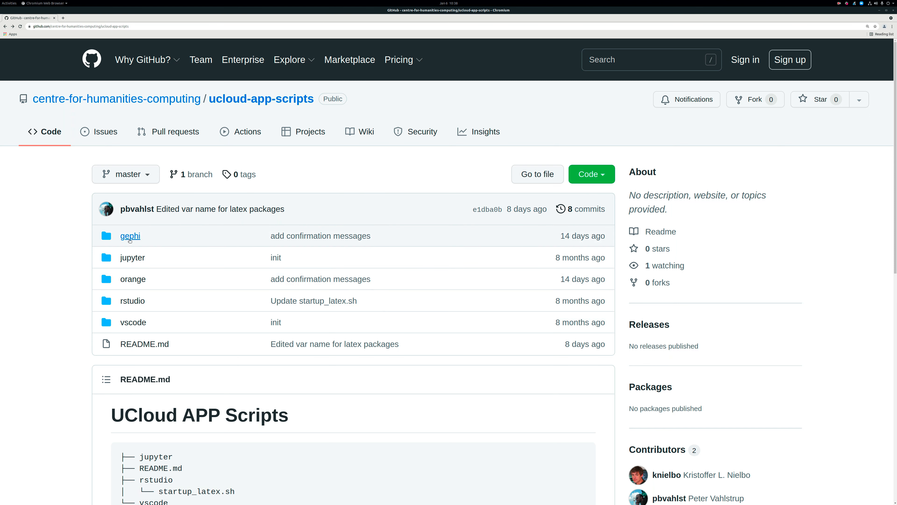
Look into the repository's gephi and orange folders, returning to the repository's main page.
left_click(130, 241)
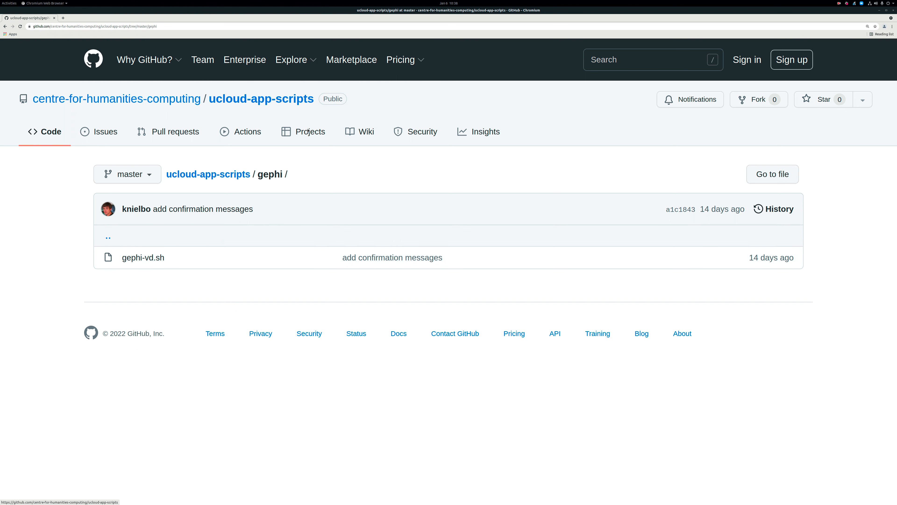
left_click(195, 175)
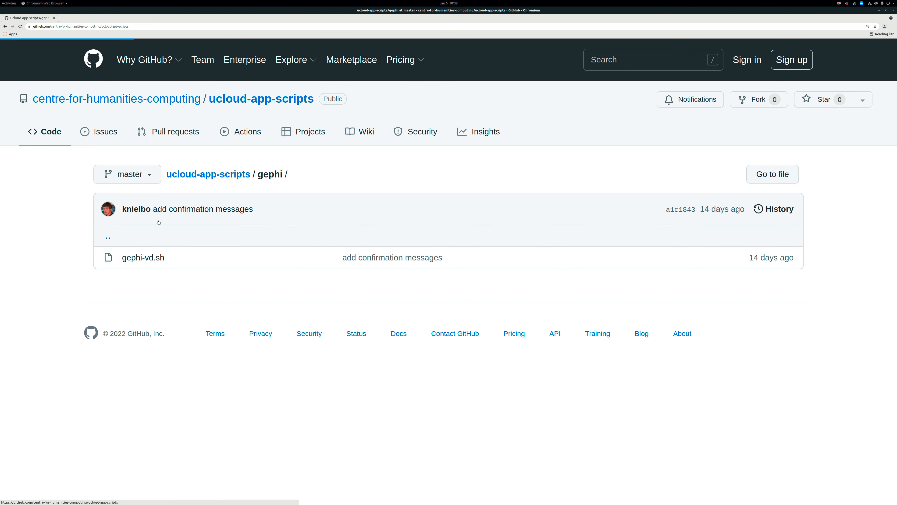
left_click(136, 279)
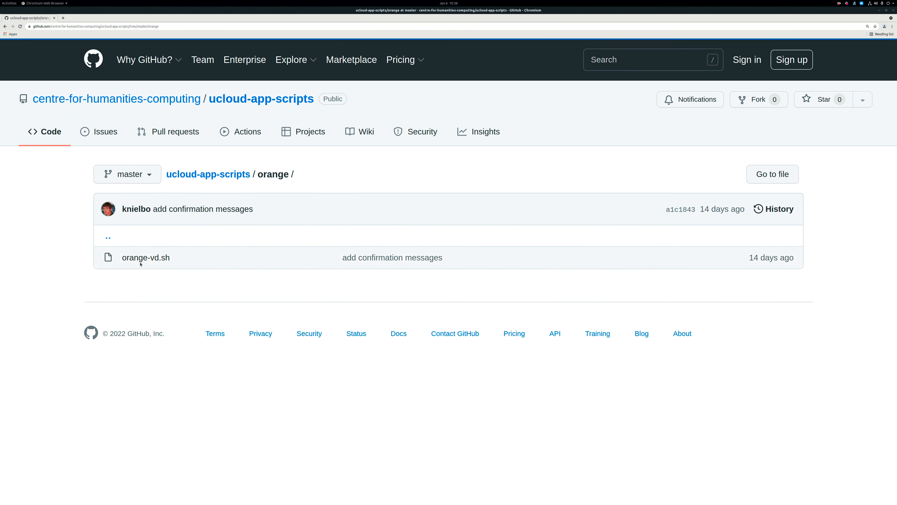
left_click(226, 175)
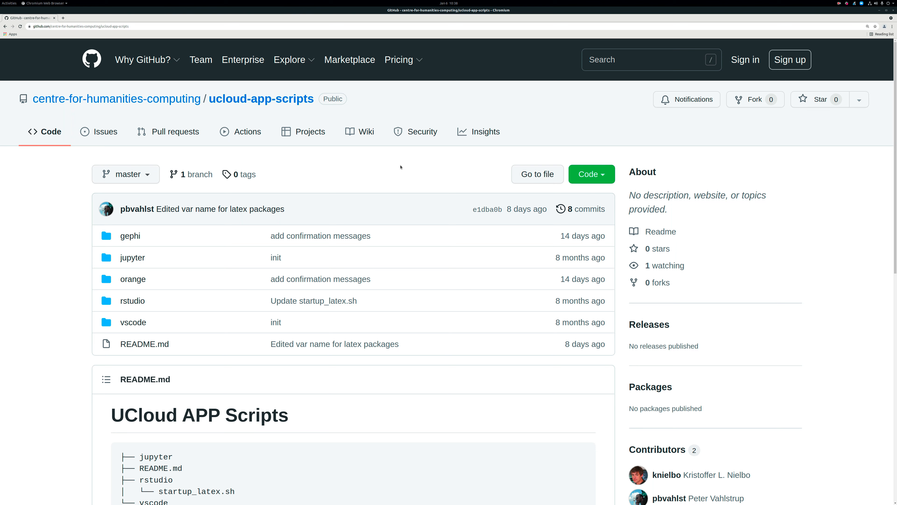
Switch back to UCloud and inspect the dat and init folders in the instructor-chcaa drive.
key("alt+Tab")
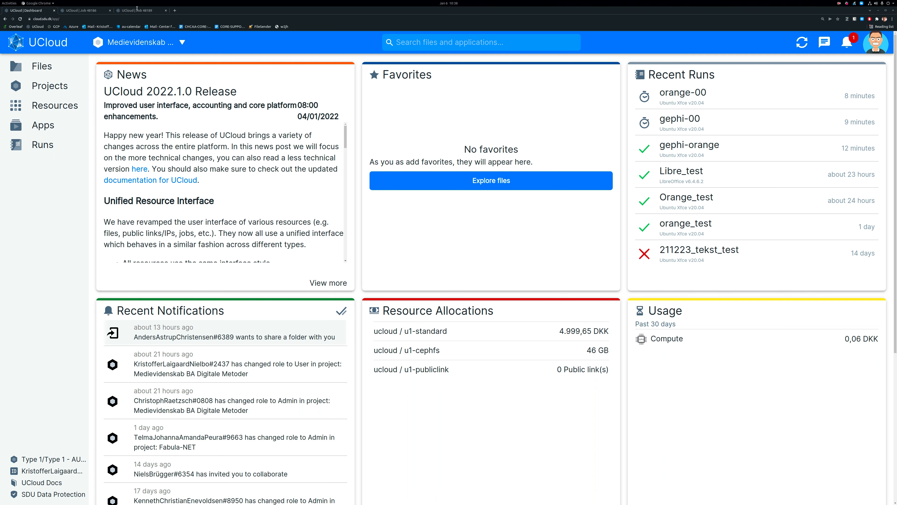
left_click(44, 66)
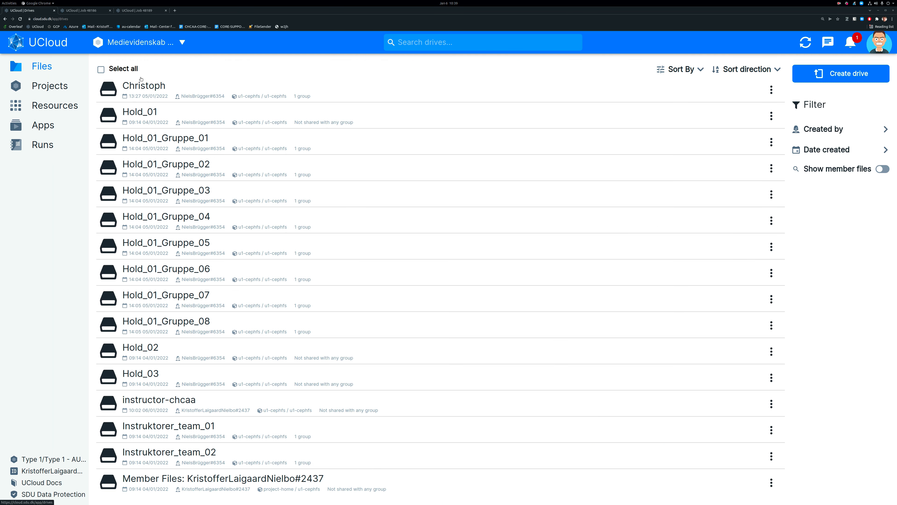
left_click(157, 401)
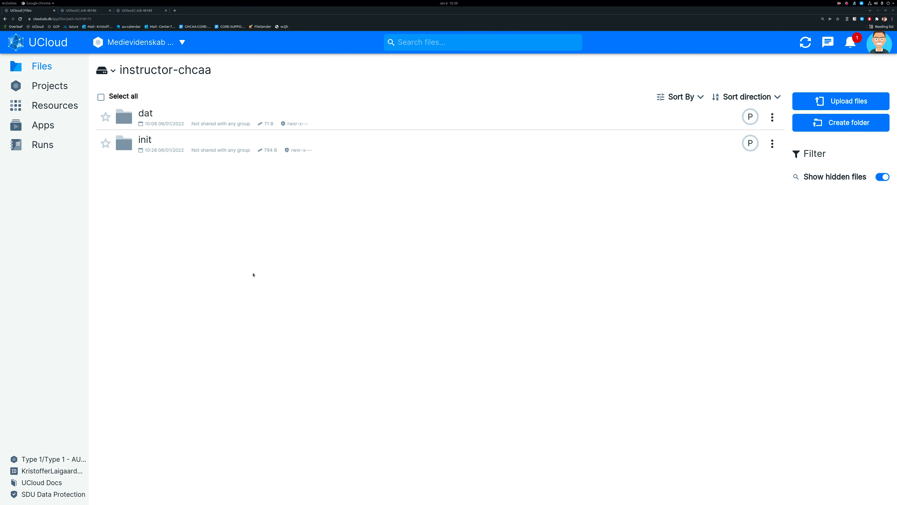
left_click(146, 113)
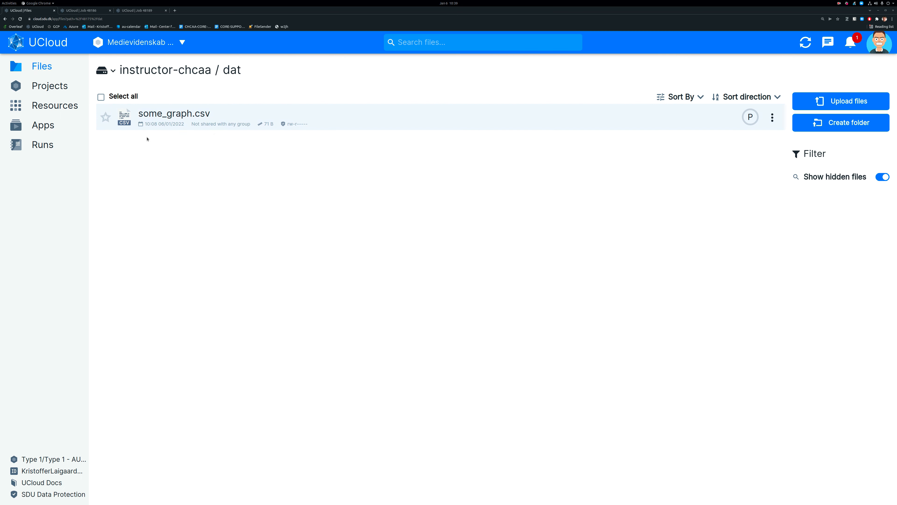
left_click(195, 74)
left_click(145, 140)
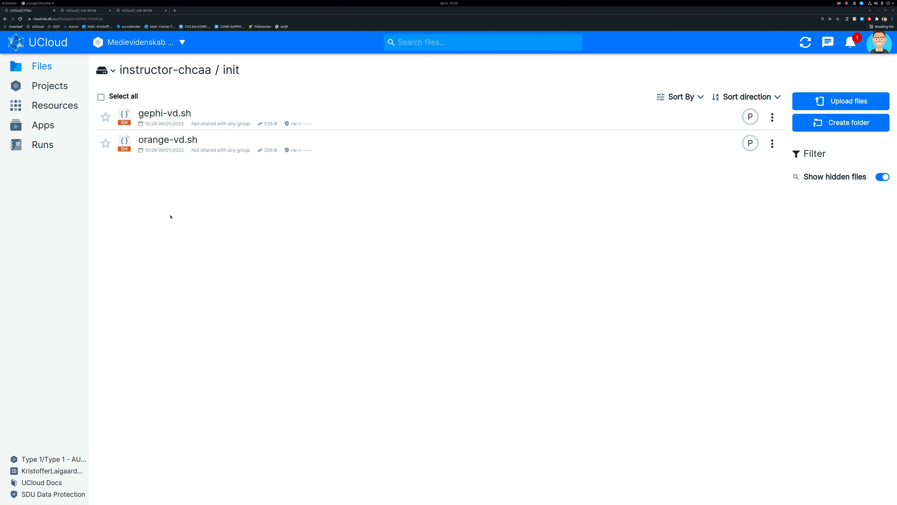
left_click(190, 75)
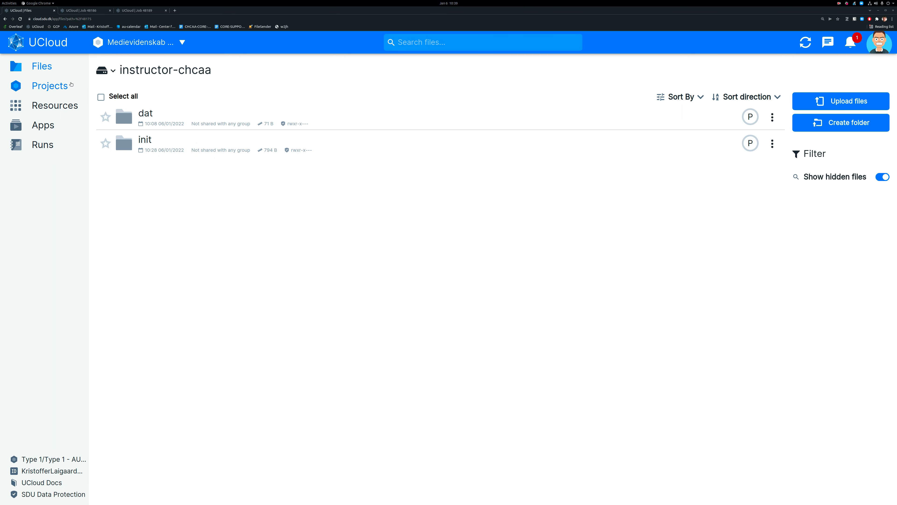
Search the applications for "ubuntu" and add Ubuntu Xfce v20.04 to the favorites.
left_click(44, 125)
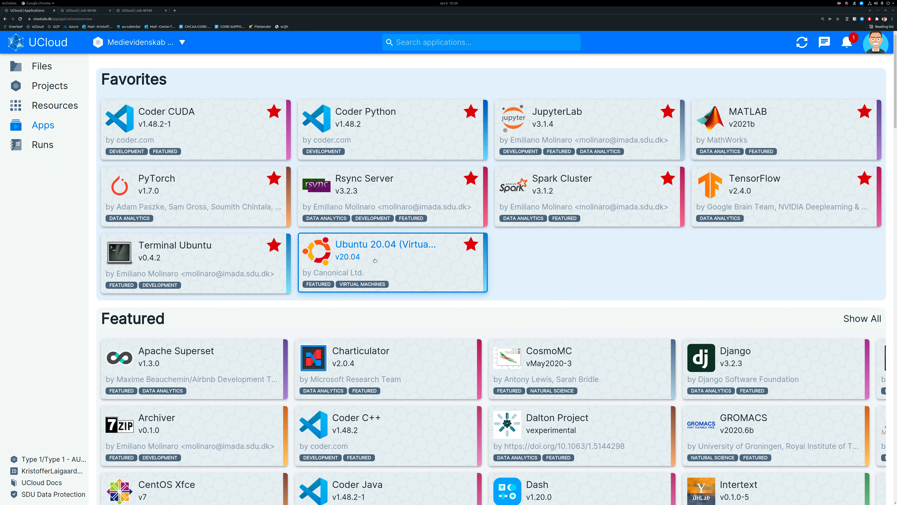
left_click(498, 40)
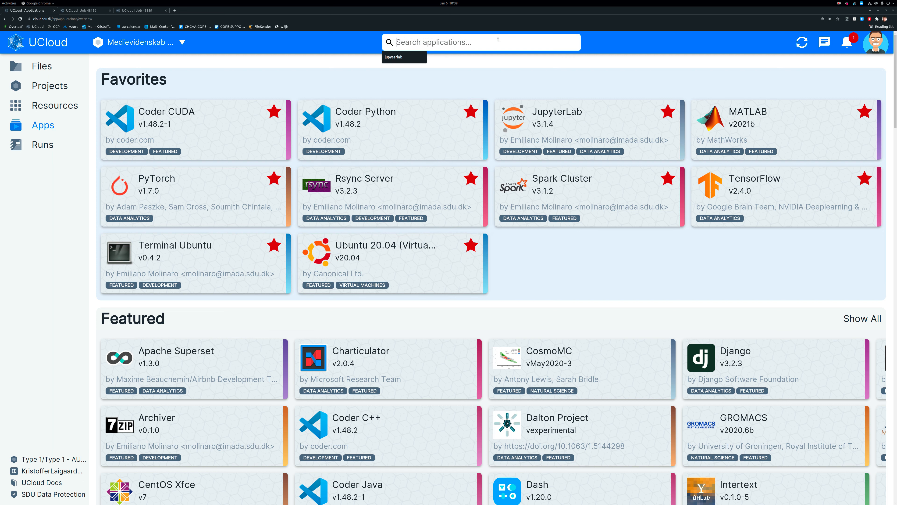
type("ubuntu")
key("Return")
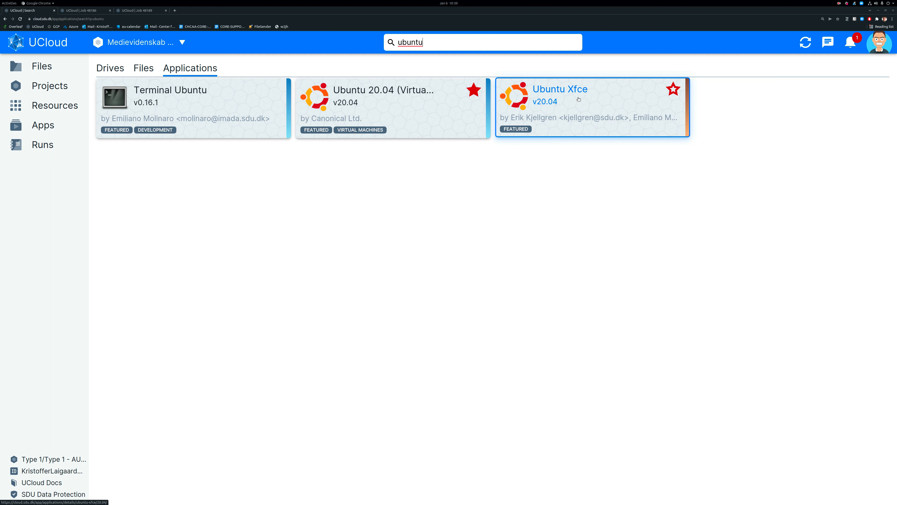
left_click(673, 89)
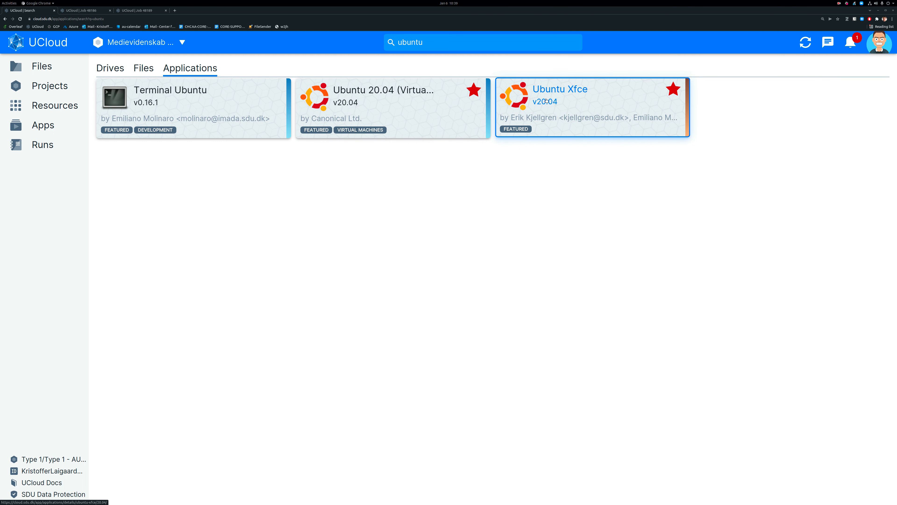
Set up a new Ubuntu Xfce run named gephi-01 with 4 hours on a u1-standard-4 machine.
left_click(555, 101)
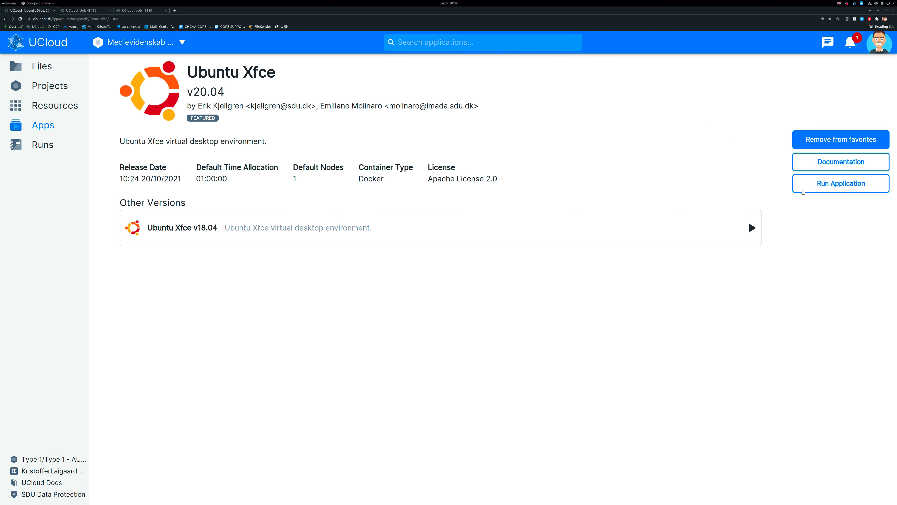
left_click(817, 186)
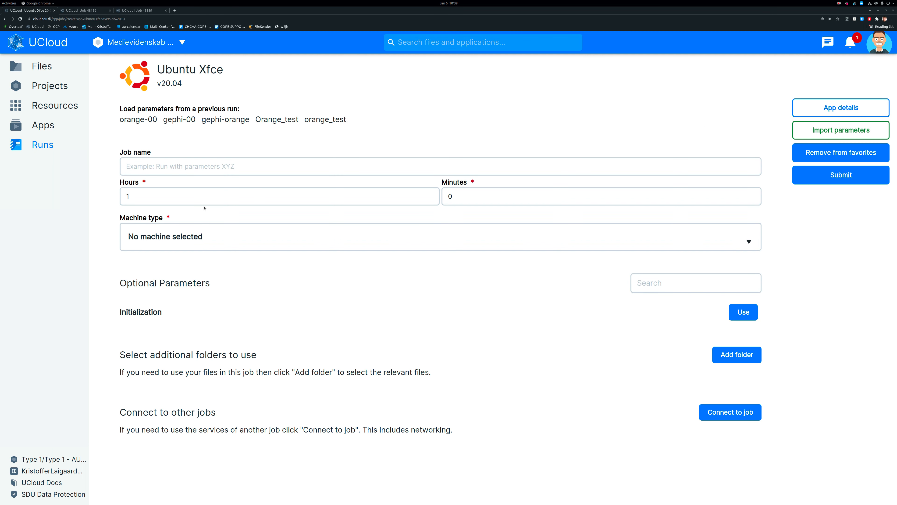
left_click(193, 168)
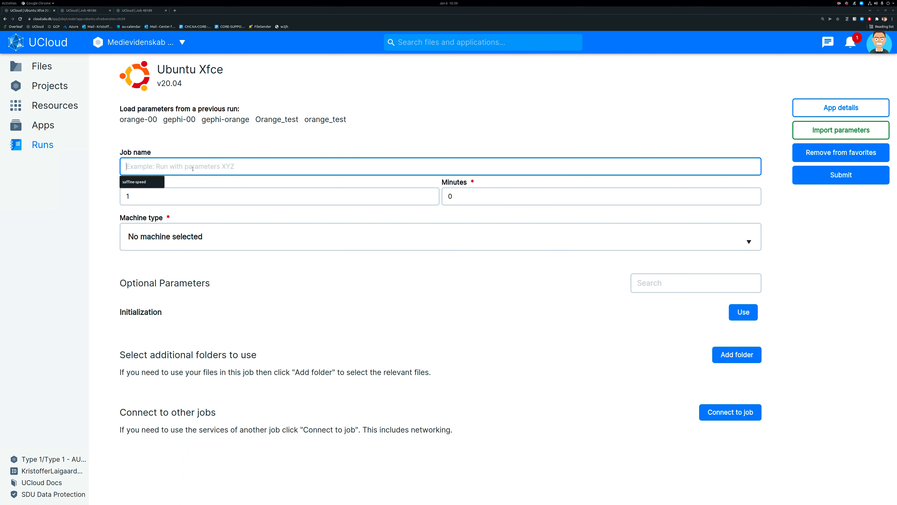
type("ge")
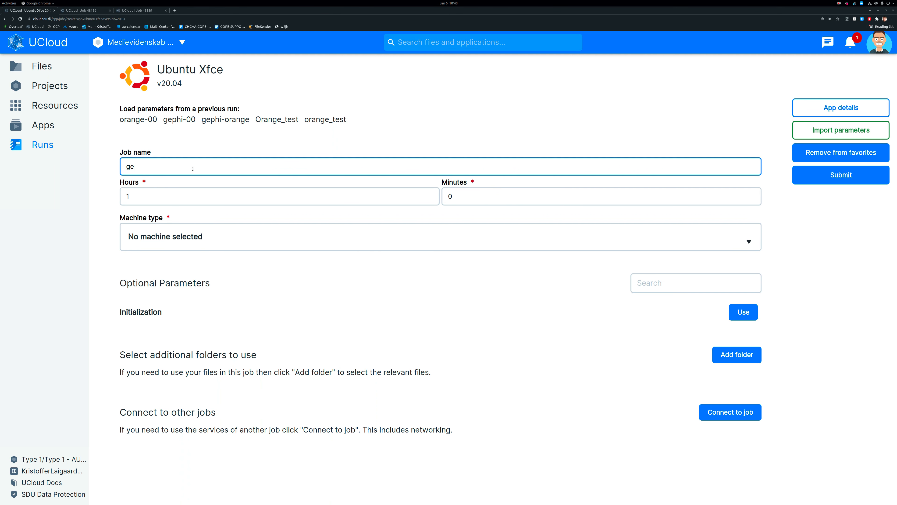
type("phi-01")
key("Tab")
type("4")
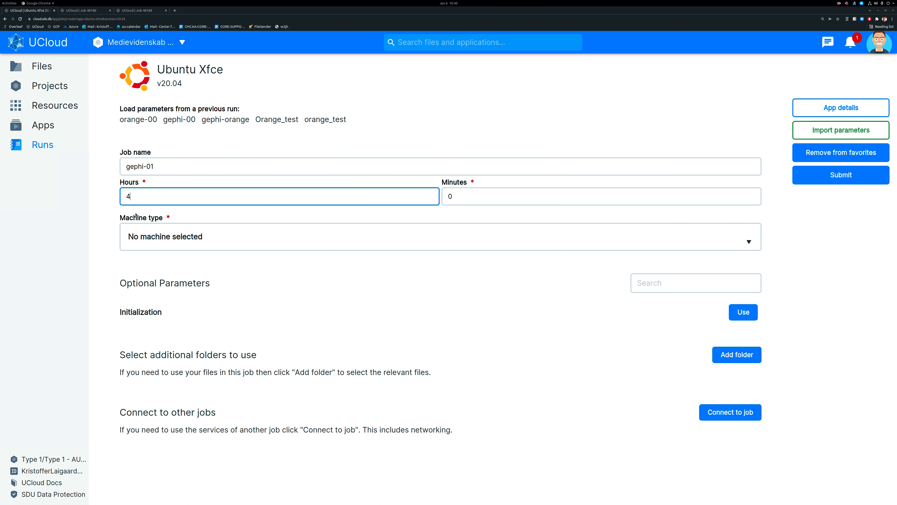
left_click(187, 236)
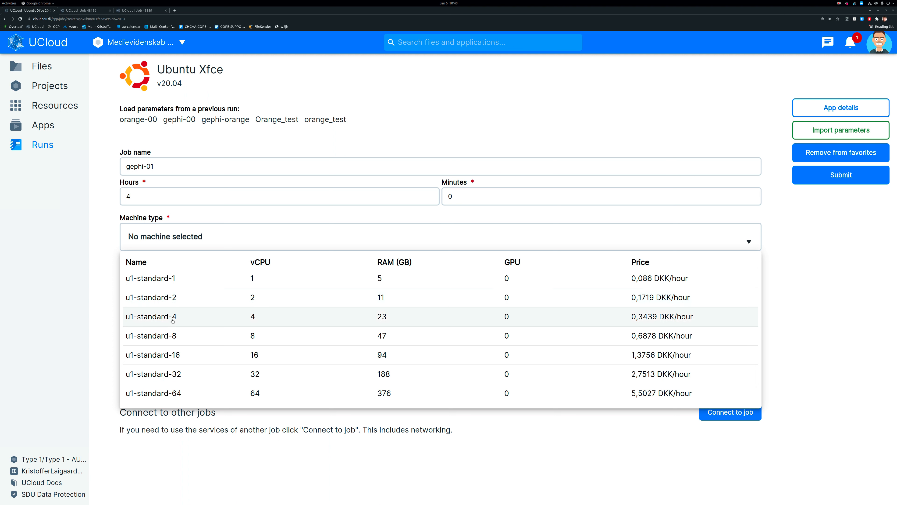
left_click(207, 316)
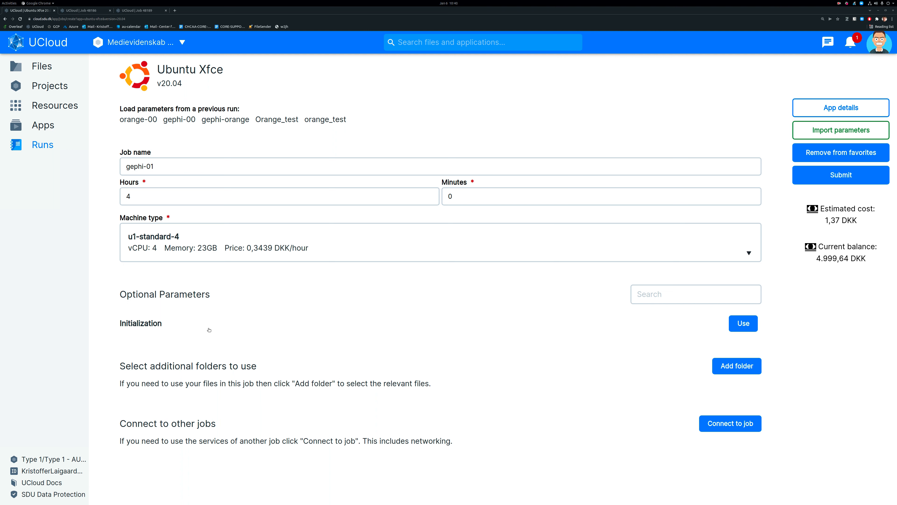
Enable the Initialization parameter and choose gephi-vd.sh from the init folder of the instructor-chcaa drive.
left_click(743, 324)
left_click(143, 330)
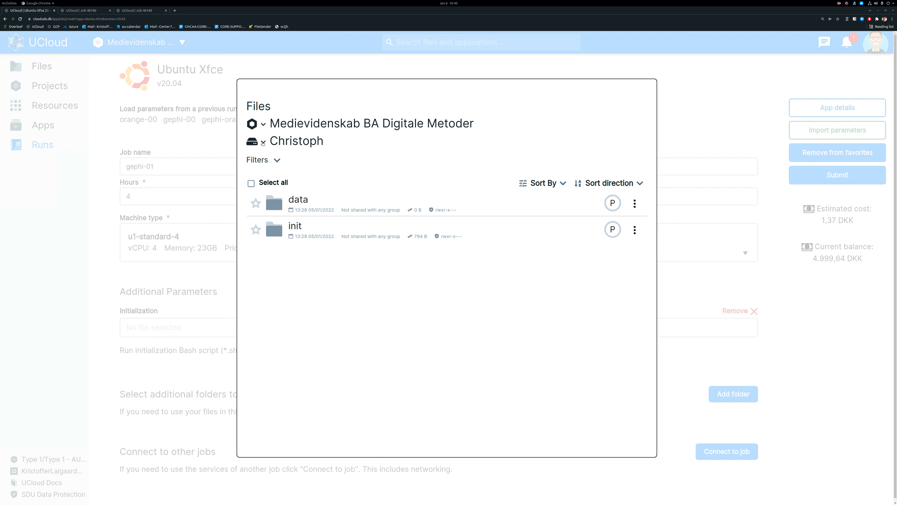
left_click(263, 141)
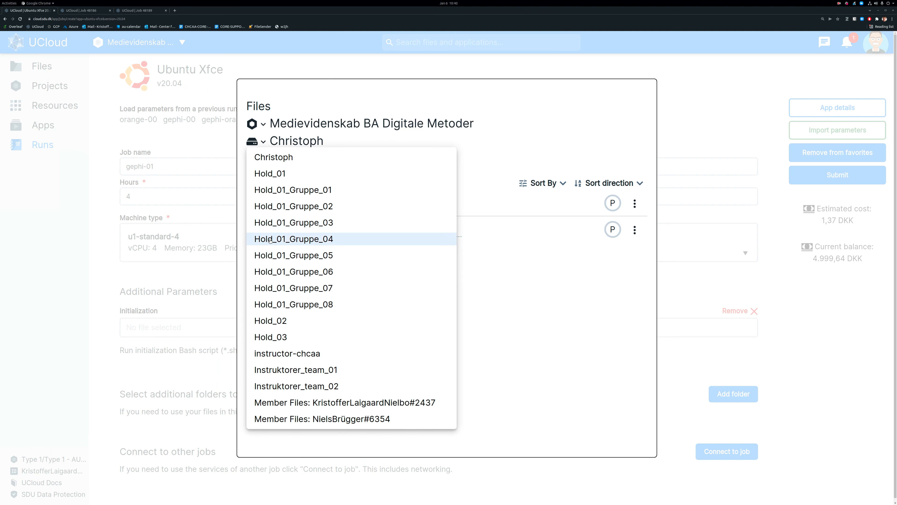
left_click(301, 353)
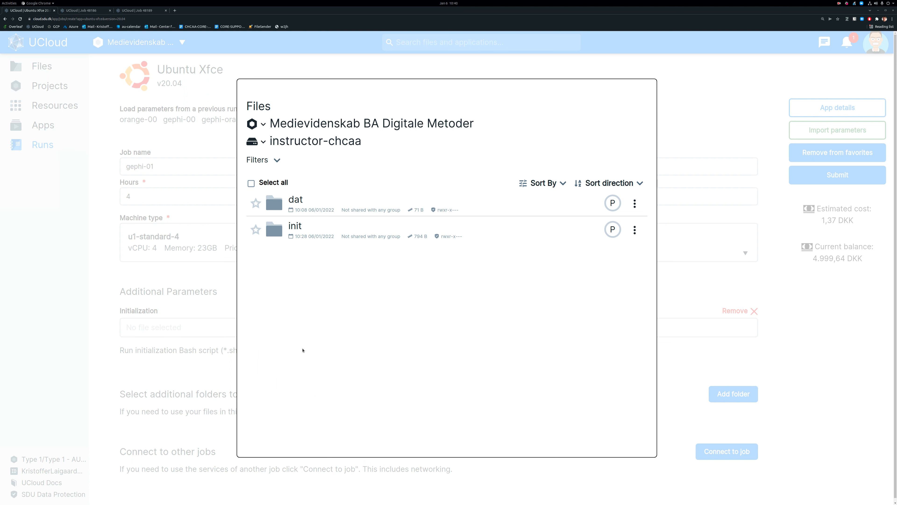
left_click(295, 227)
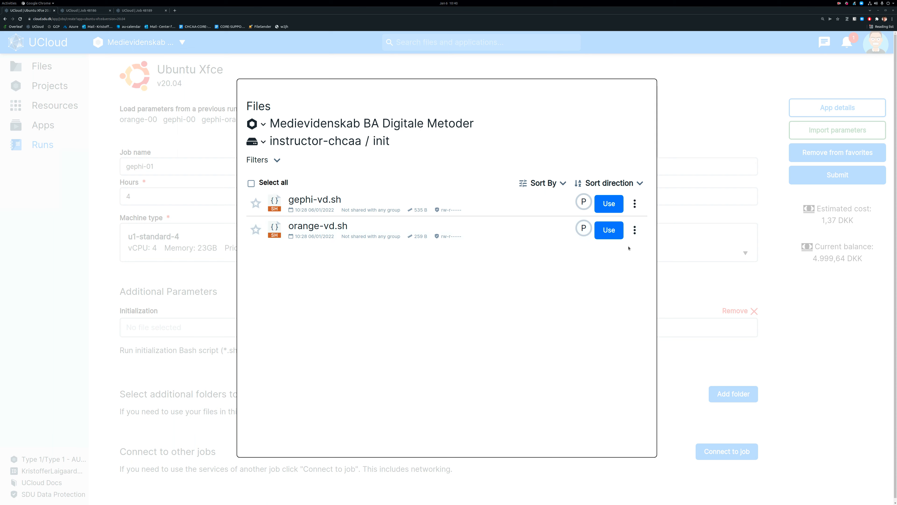
left_click(610, 201)
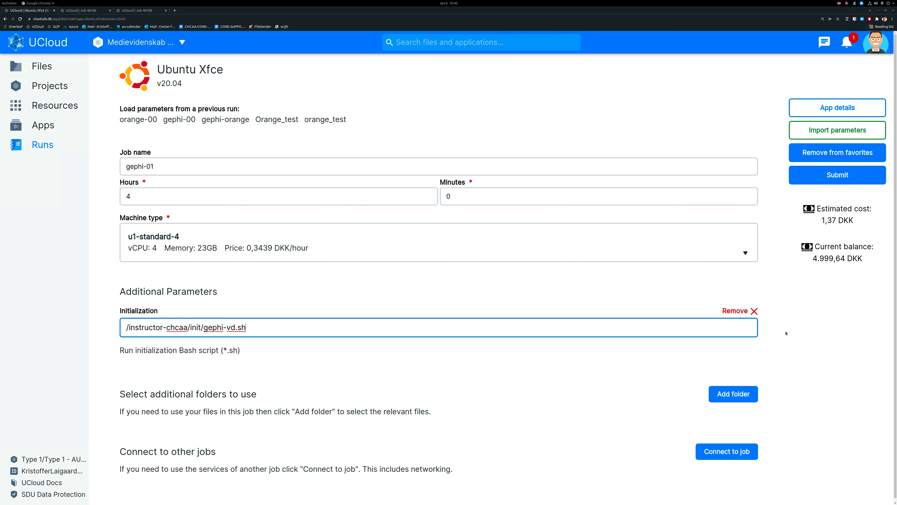
left_click(802, 338)
Attach the dat folder of the instructor-chcaa drive to the gephi-01 run and submit the job.
scroll(803, 339, "down", 1)
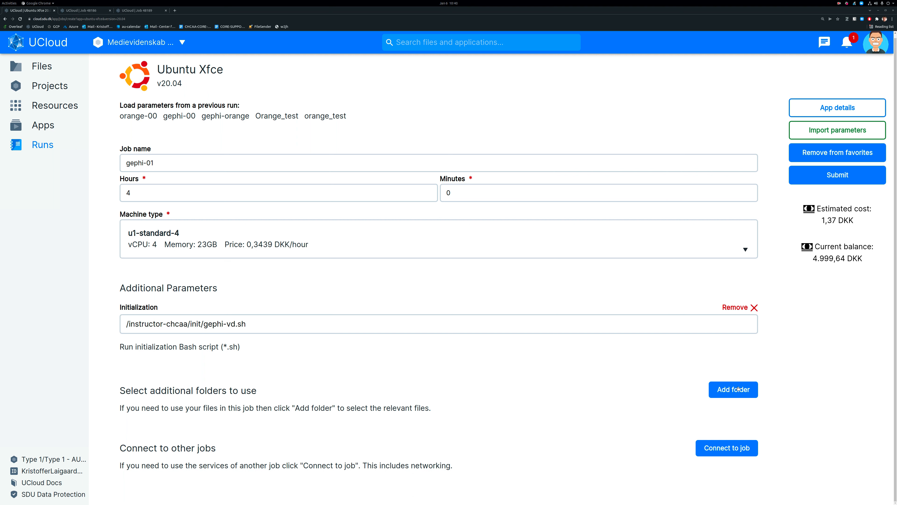
left_click(748, 392)
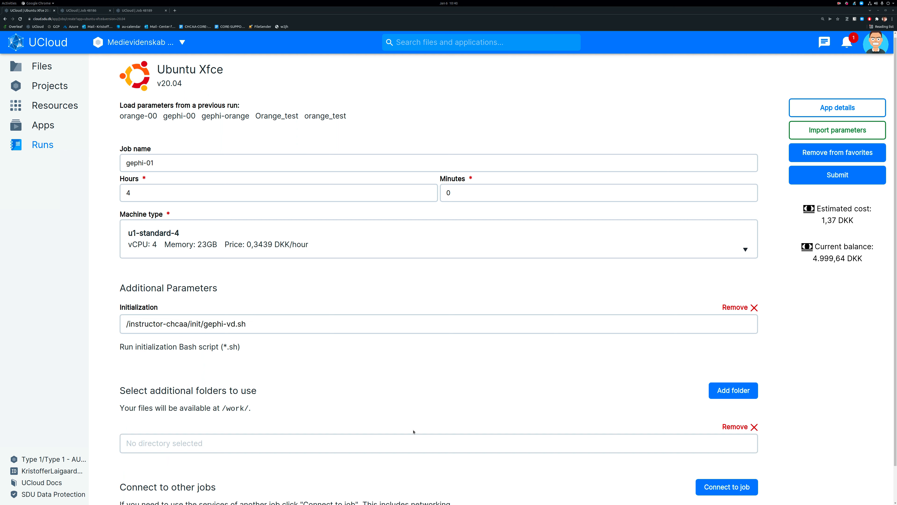
left_click(385, 442)
left_click(297, 142)
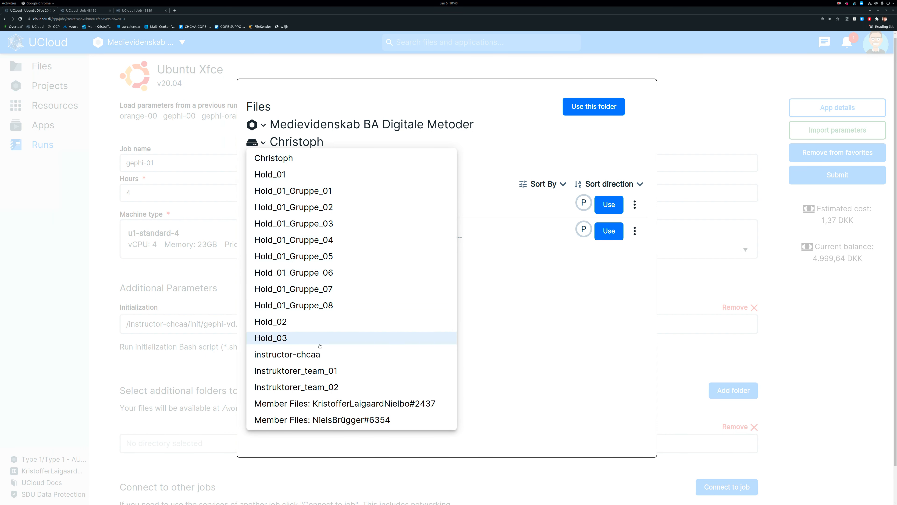
left_click(318, 354)
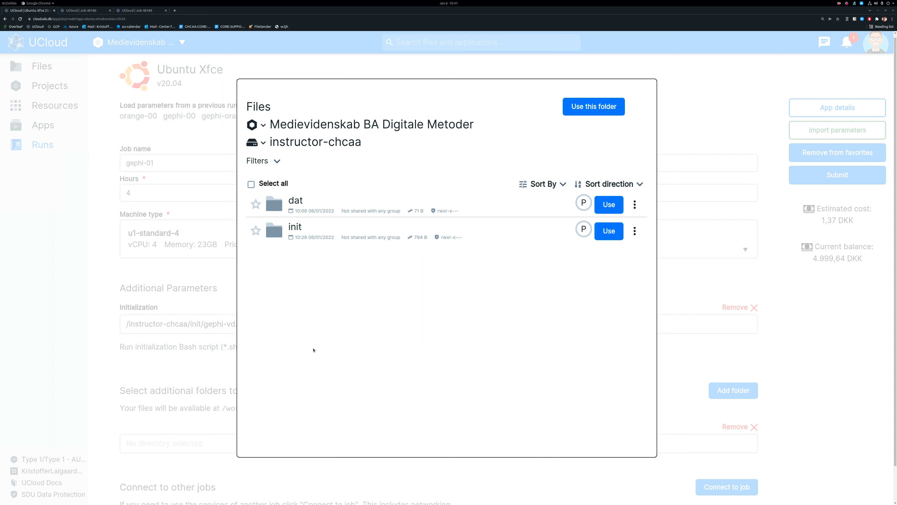
left_click(613, 204)
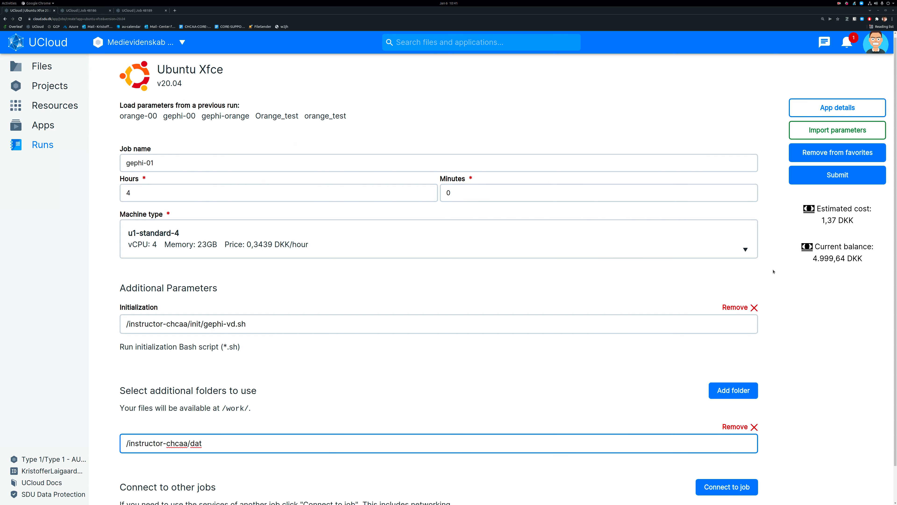
scroll(819, 309, "down", 1)
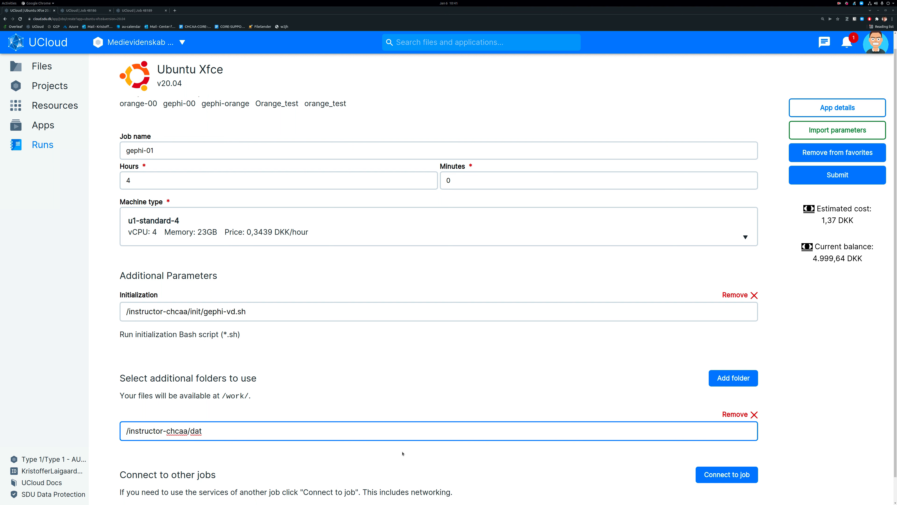
left_click(839, 175)
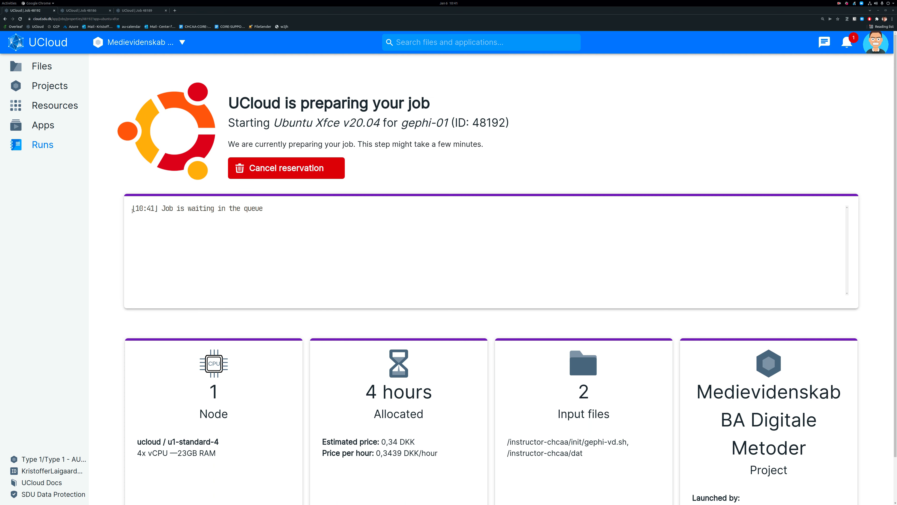
Open the remote desktop of the running gephi-00 job at full size, launch Gephi there, and close the desktop window.
left_click(83, 11)
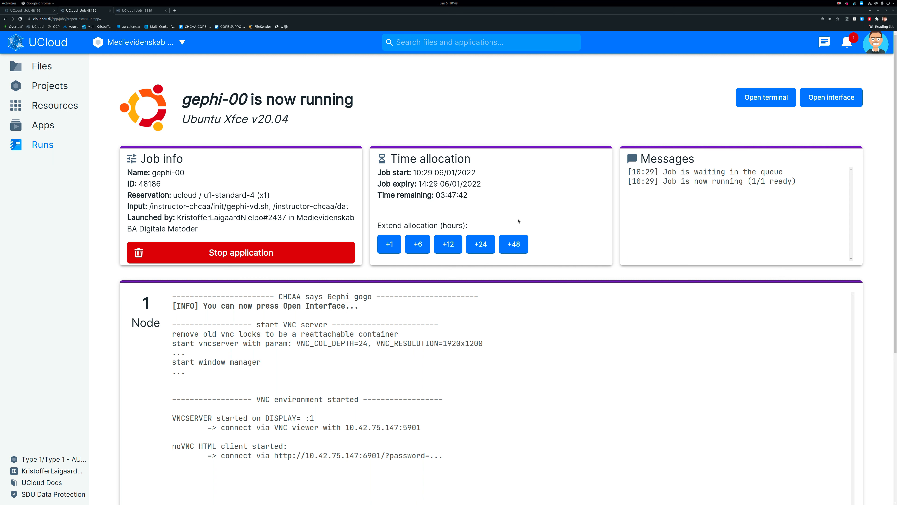
left_click(836, 104)
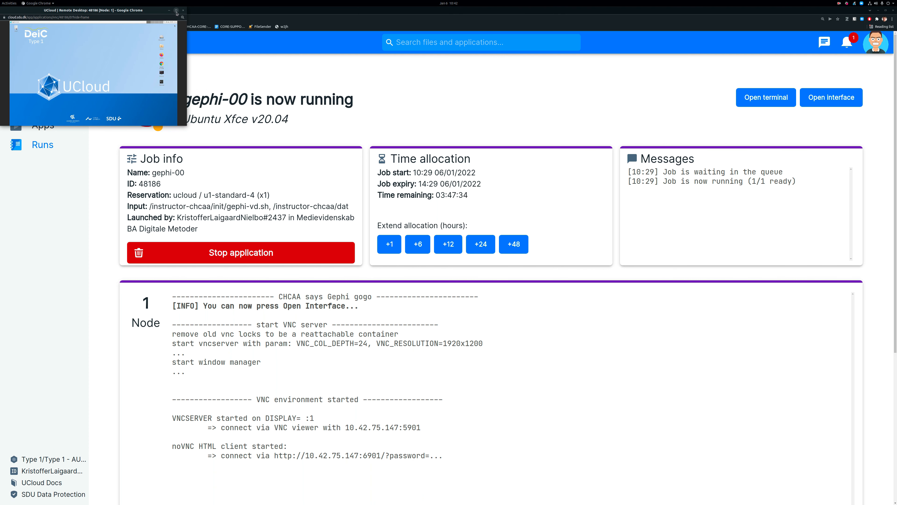
left_click(176, 11)
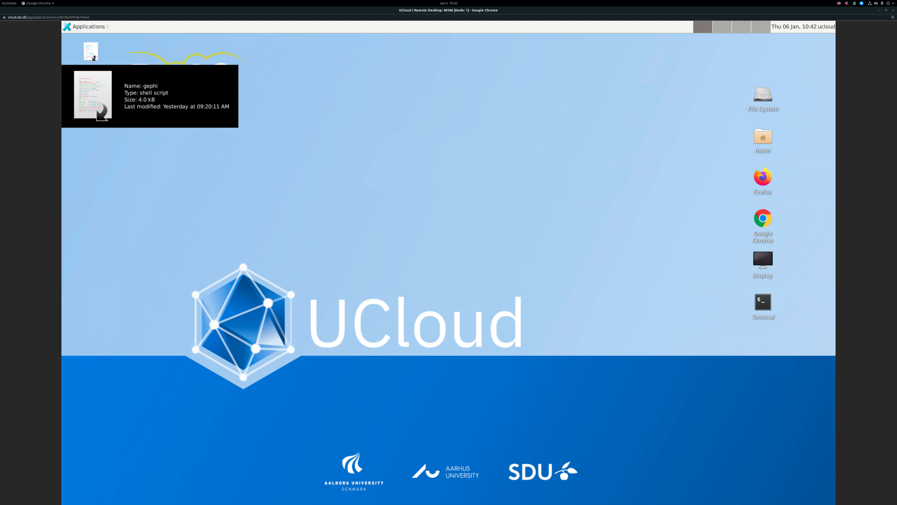
double_click(94, 57)
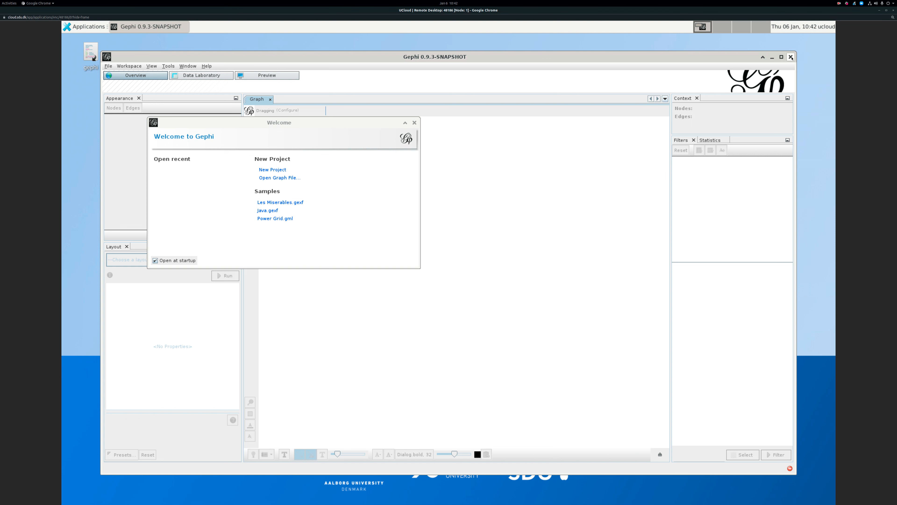
left_click(894, 10)
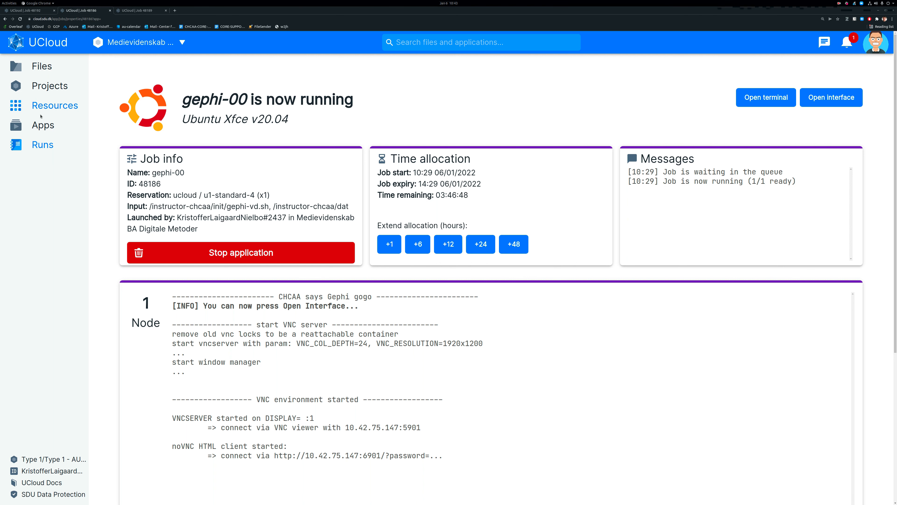
Set up another run of the favorite application Ubuntu Xfce v20.04 and name the job orange-01.
left_click(29, 11)
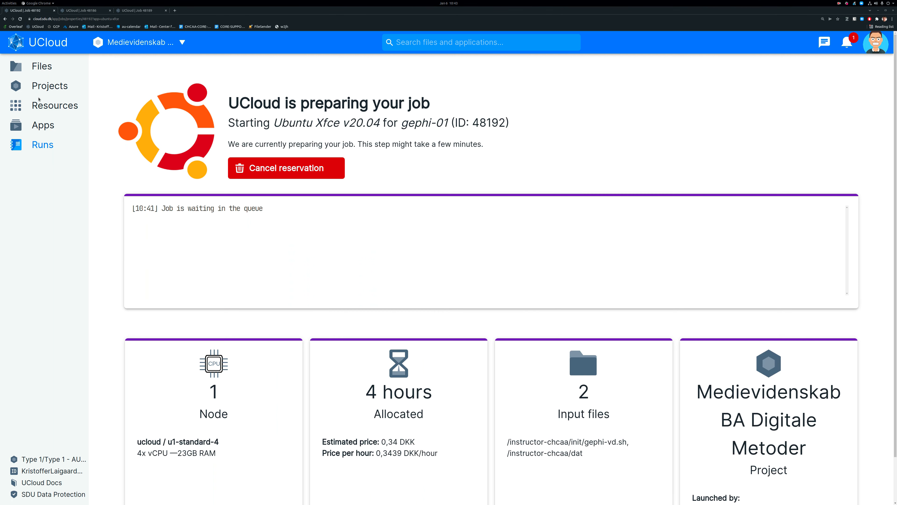
left_click(69, 129)
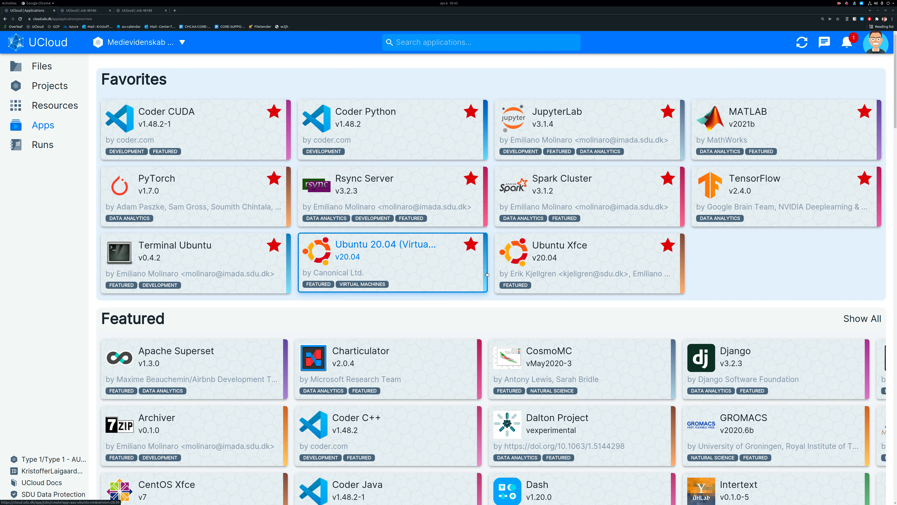
left_click(573, 254)
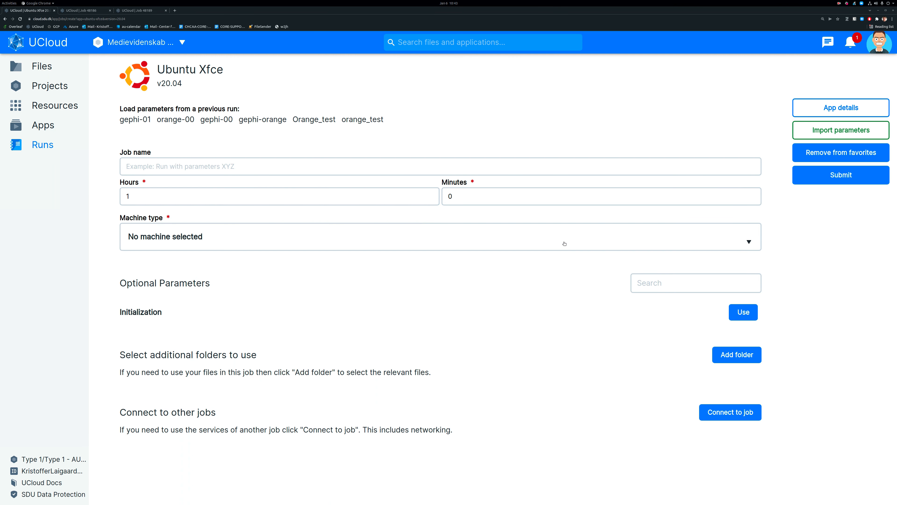
left_click(239, 166)
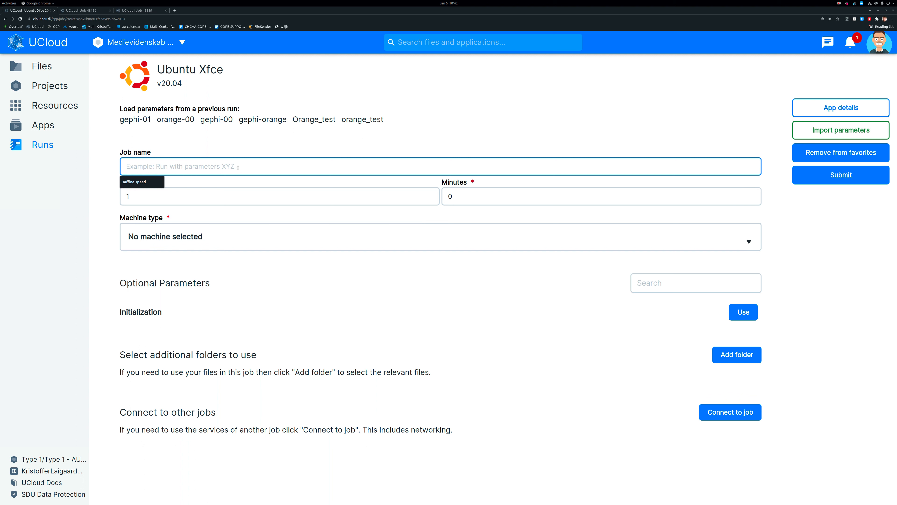
type("orage")
key("BackSpace")
type("nge-")
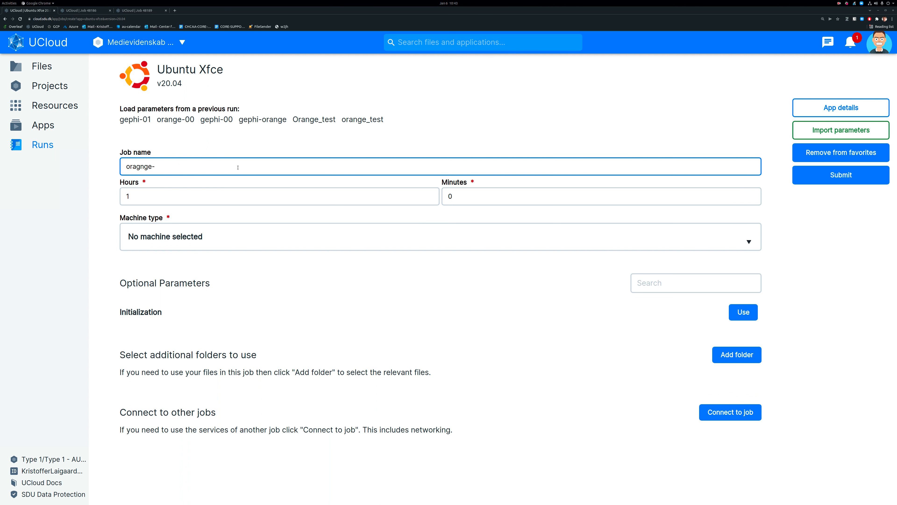
key("BackSpace")
key("BackSpace")
key("BackSpace")
key("BackSpace")
type("ang")
key("BackSpace")
key("BackSpace")
key("BackSpace")
type("n")
key("BackSpace")
key("BackSpace")
type("nge-01")
Allocate 4 hours to the orange-01 job and choose the u1-standard-4 machine.
key("Tab")
type("4")
left_click(174, 237)
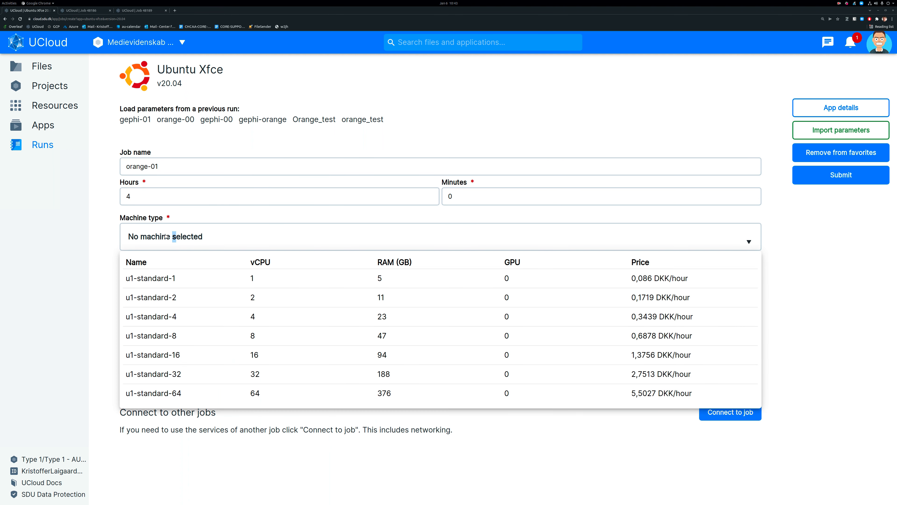
left_click(159, 318)
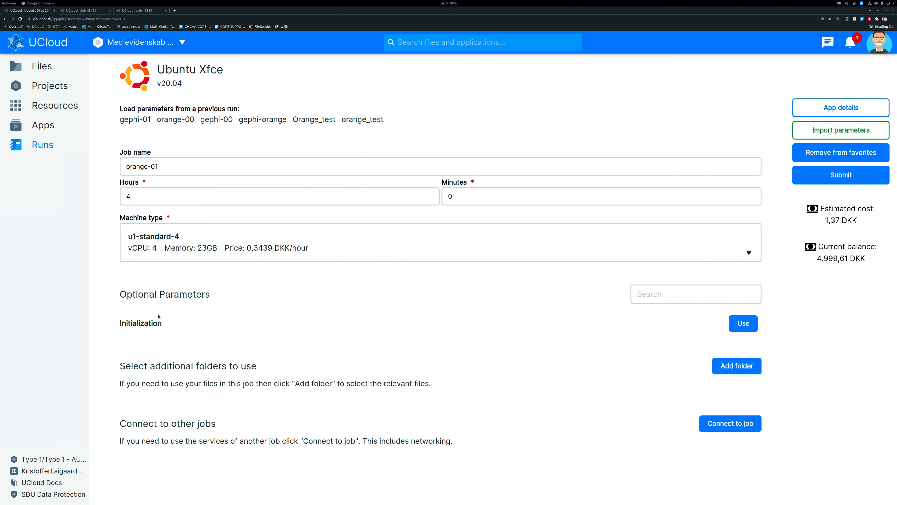
Enable the Initialization parameter and choose orange-vd.sh from the init folder of the instructor-chcaa drive.
left_click(747, 324)
left_click(367, 327)
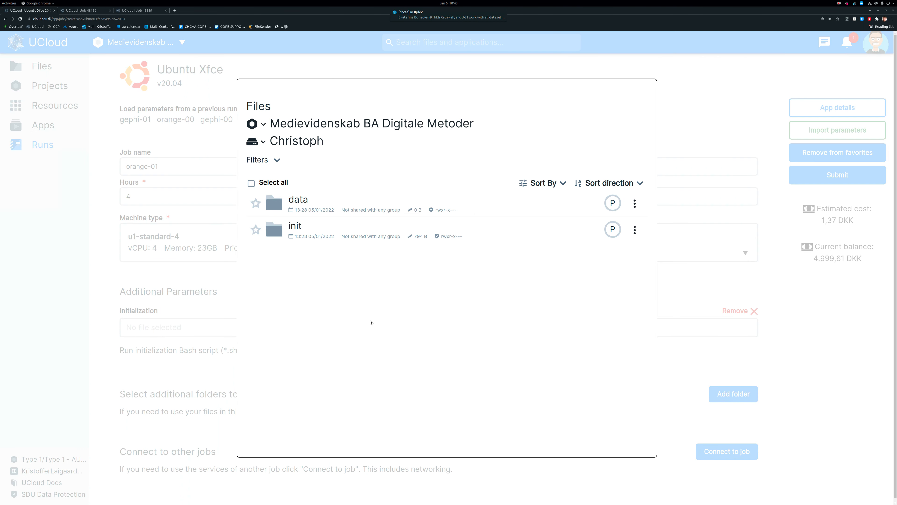
left_click(263, 143)
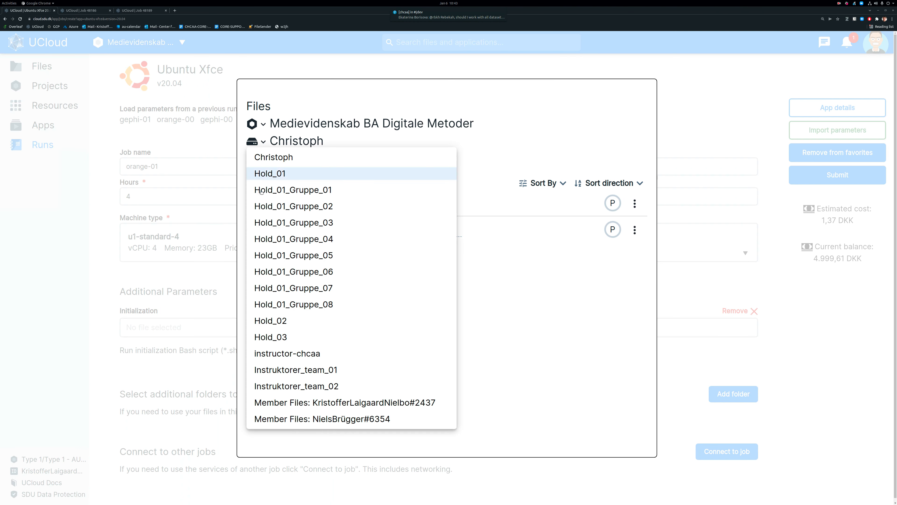
left_click(301, 354)
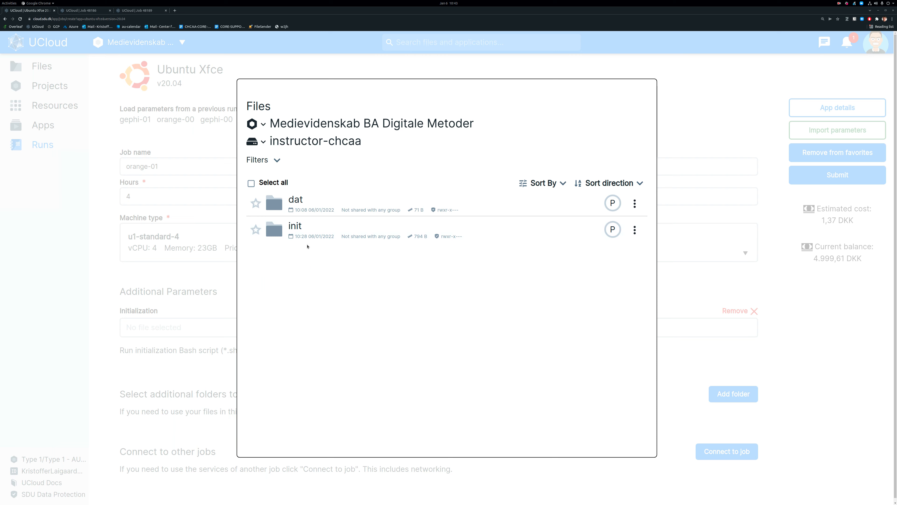
left_click(301, 228)
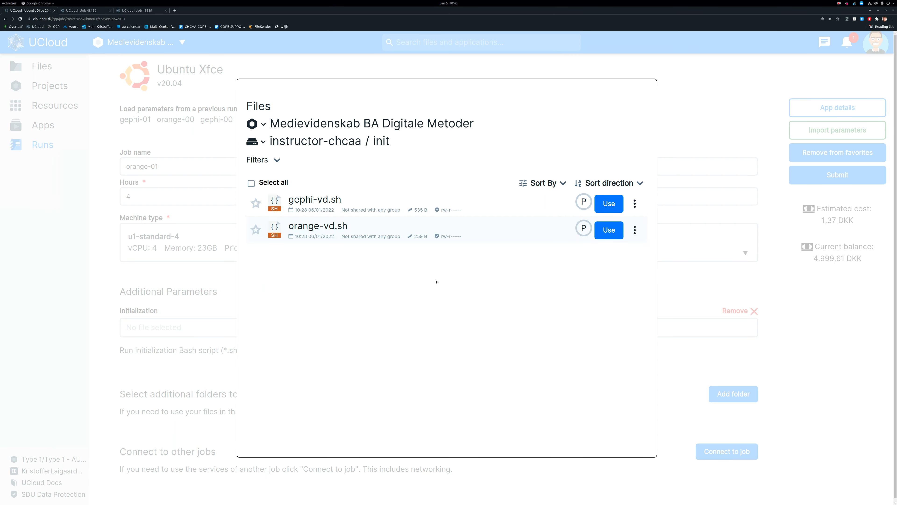
left_click(609, 230)
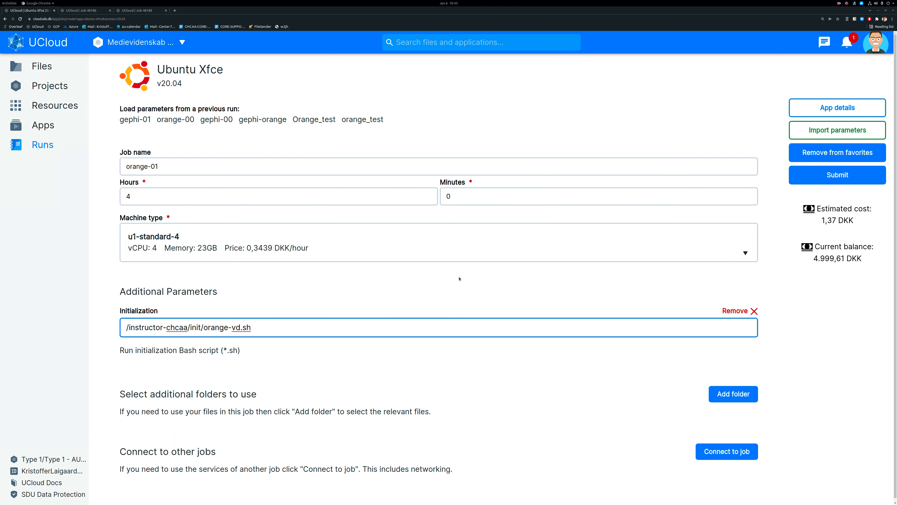
Add the dat folder of the instructor-chcaa drive to the orange-01 run and submit the job.
left_click(733, 394)
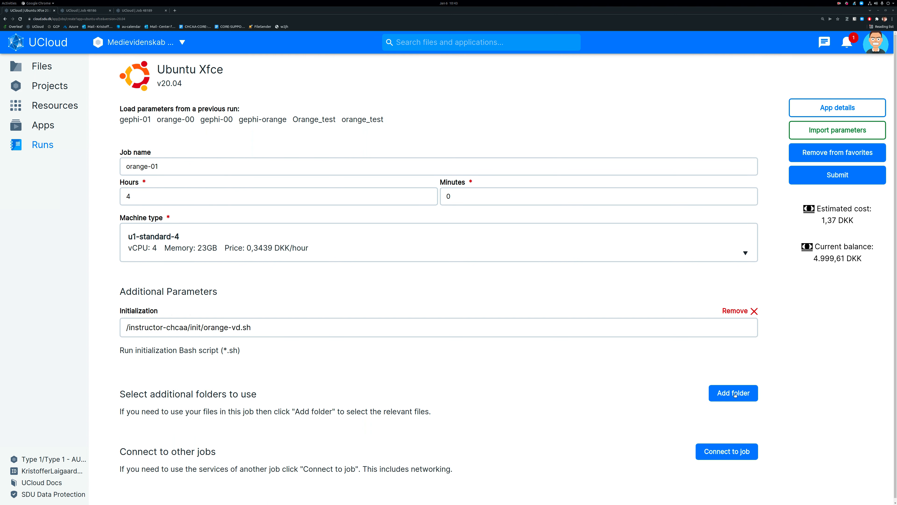
left_click(304, 447)
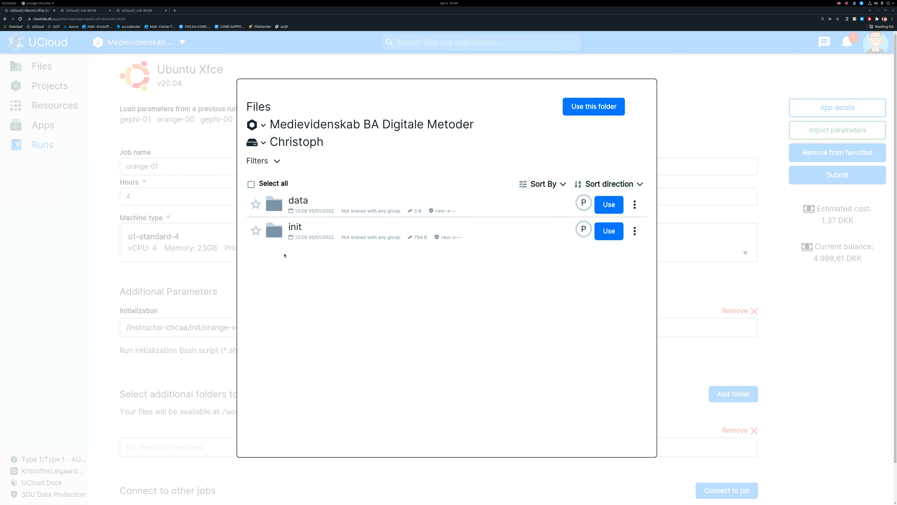
left_click(263, 143)
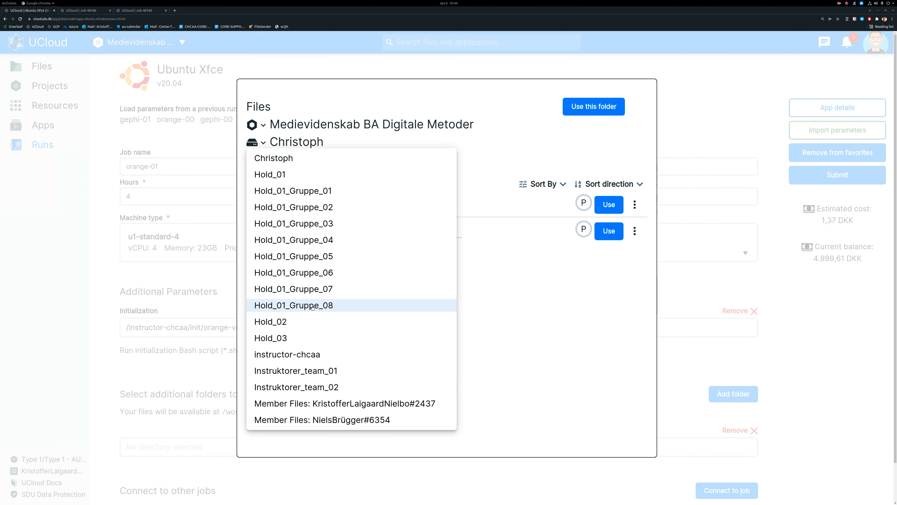
left_click(310, 355)
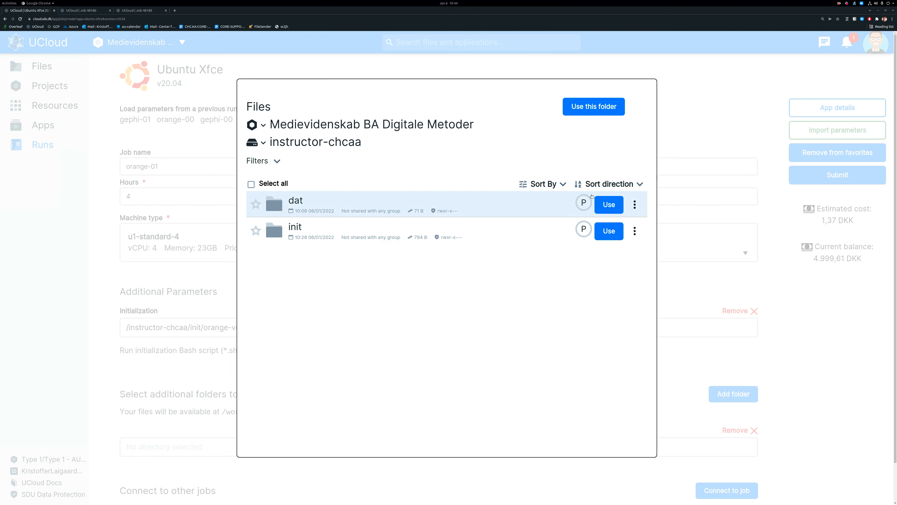
left_click(615, 204)
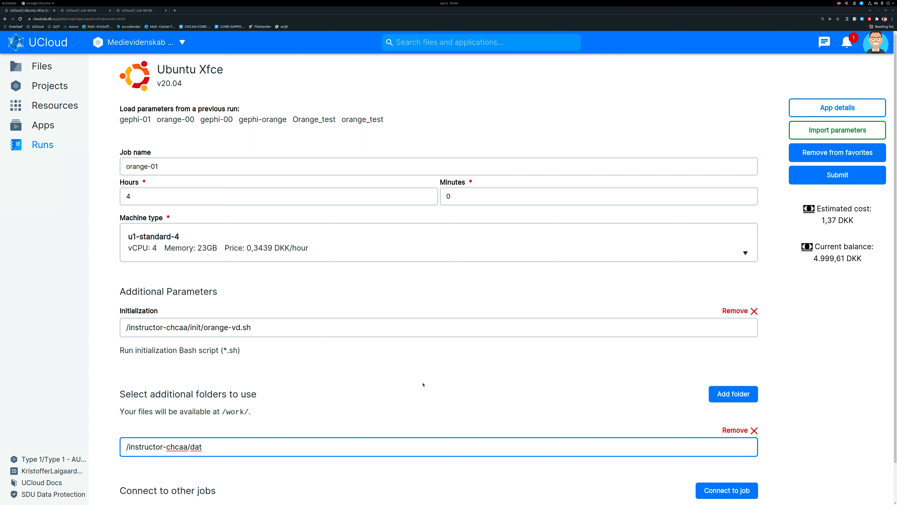
left_click(863, 334)
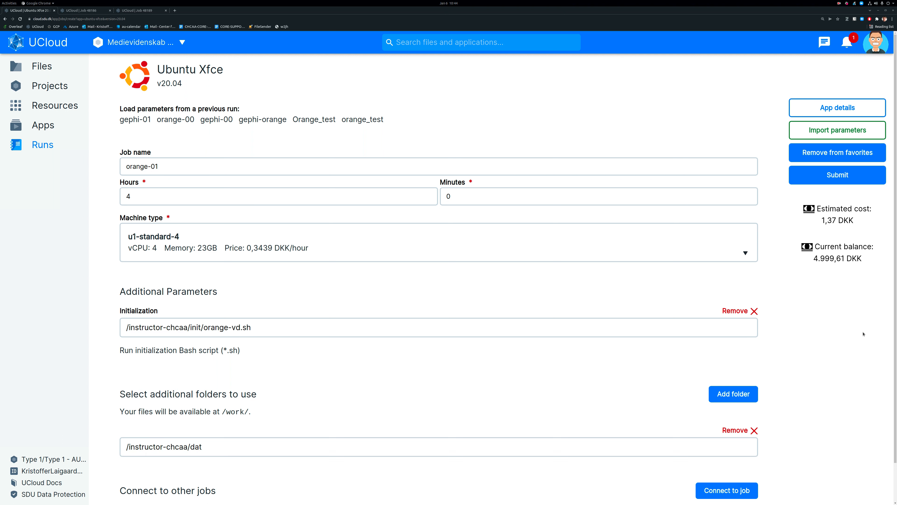
left_click(843, 177)
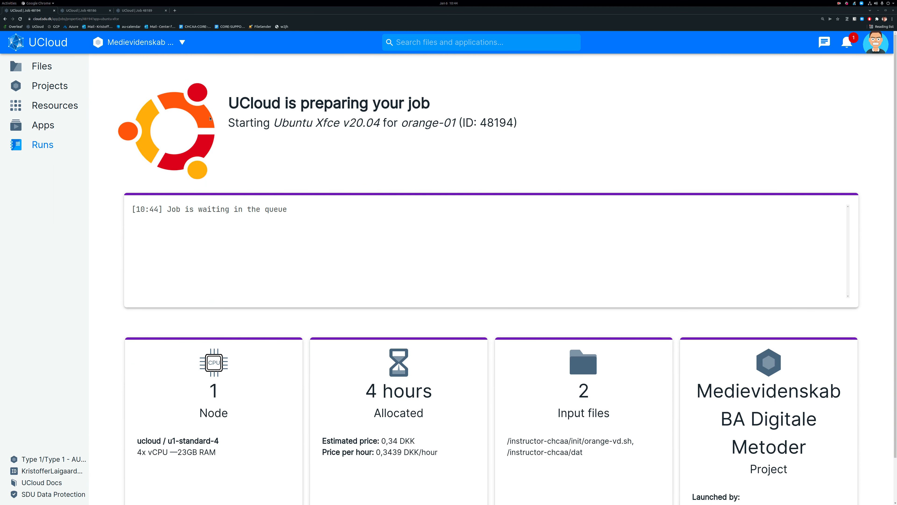
Open the interface of the running orange-00 job, reconnect to its remote desktop, and maximize the desktop window.
left_click(133, 11)
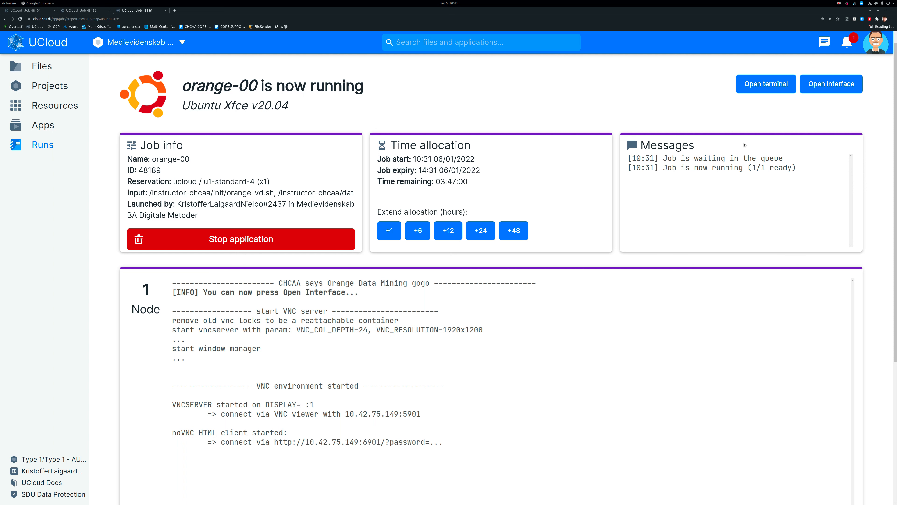
left_click(847, 89)
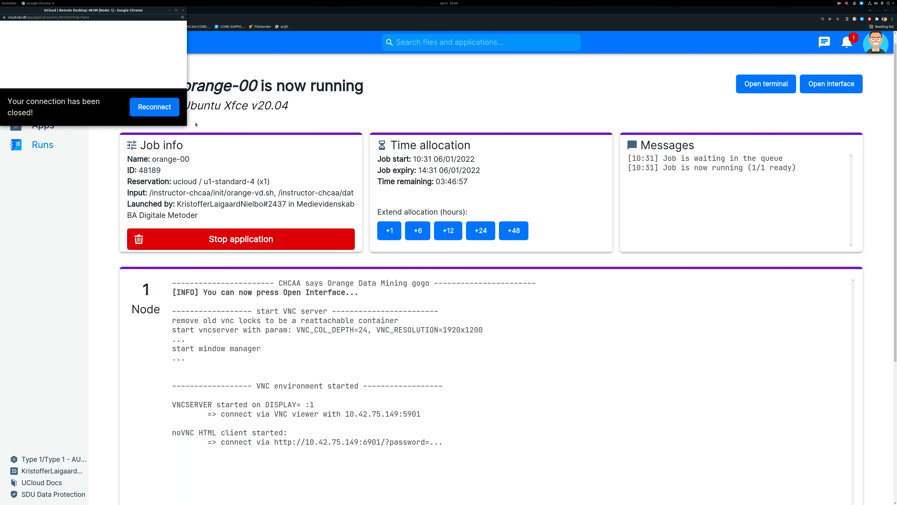
left_click(154, 108)
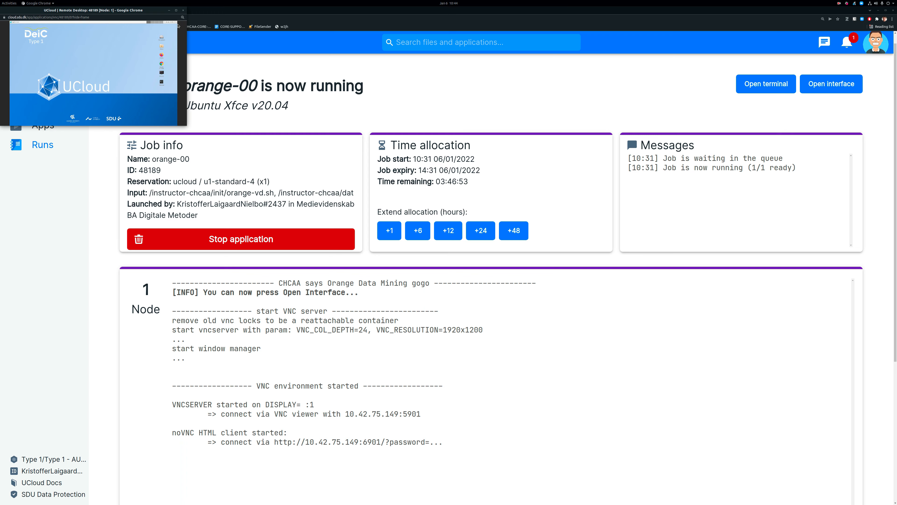
left_click(176, 10)
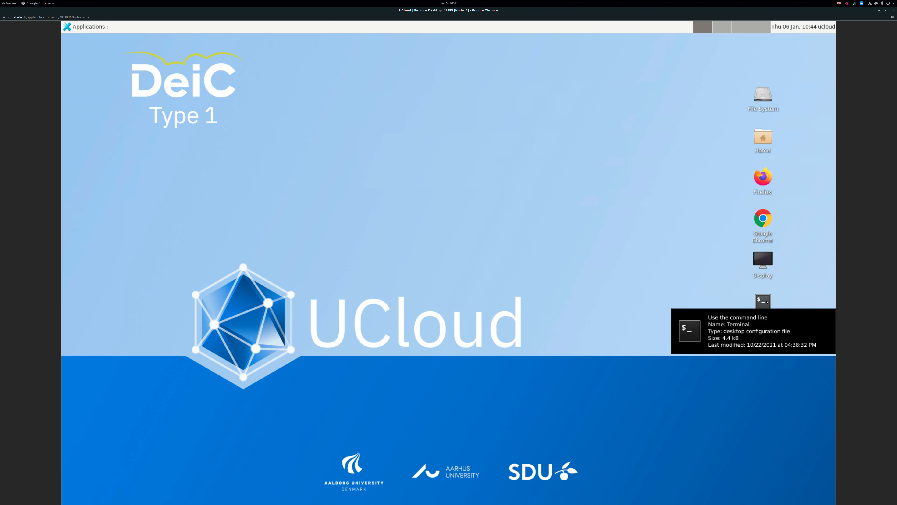
Start Orange from a terminal on the remote desktop with the command python -m Orange.canvas.
double_click(765, 300)
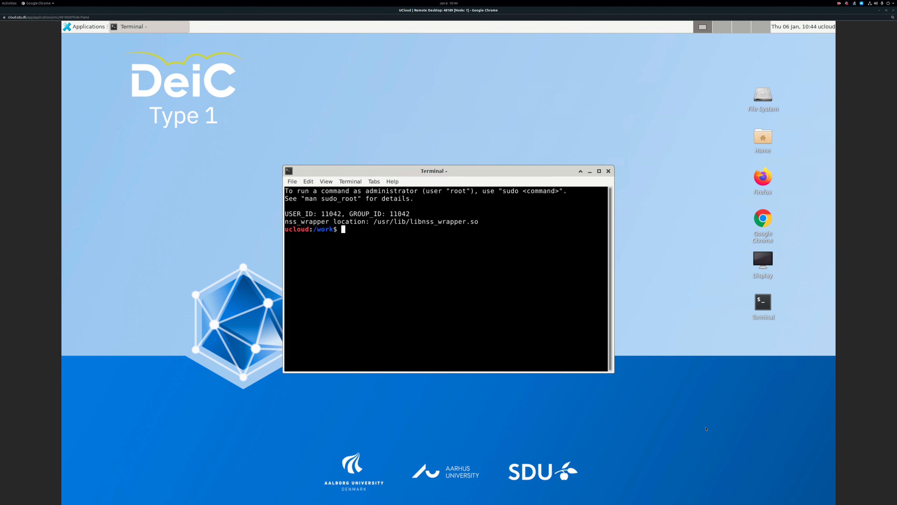
type("python -m Orange.canvas")
key("Return")
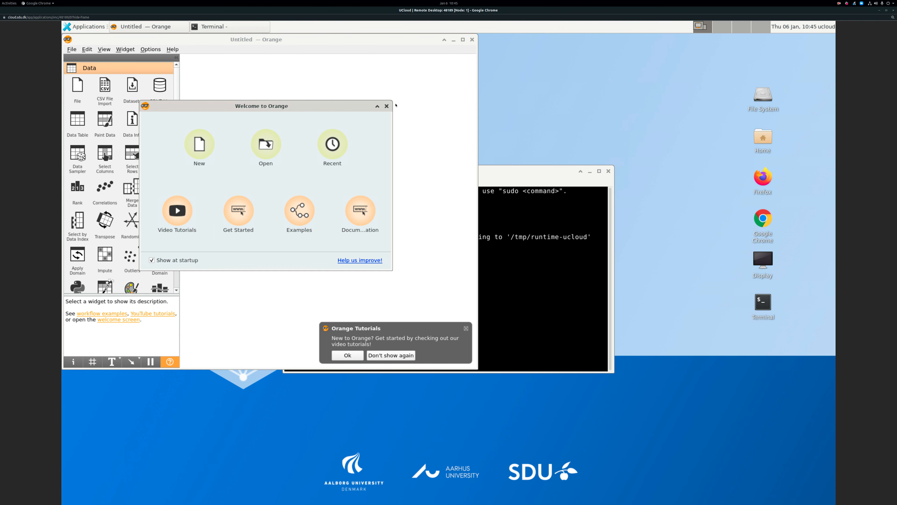
Dismiss the Welcome to Orange dialog and maximize the Orange window.
left_click(387, 106)
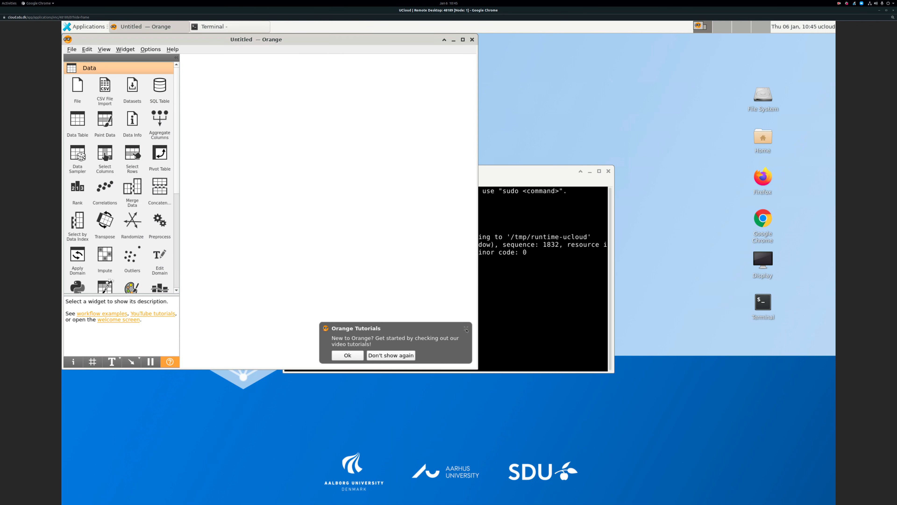
left_click(463, 40)
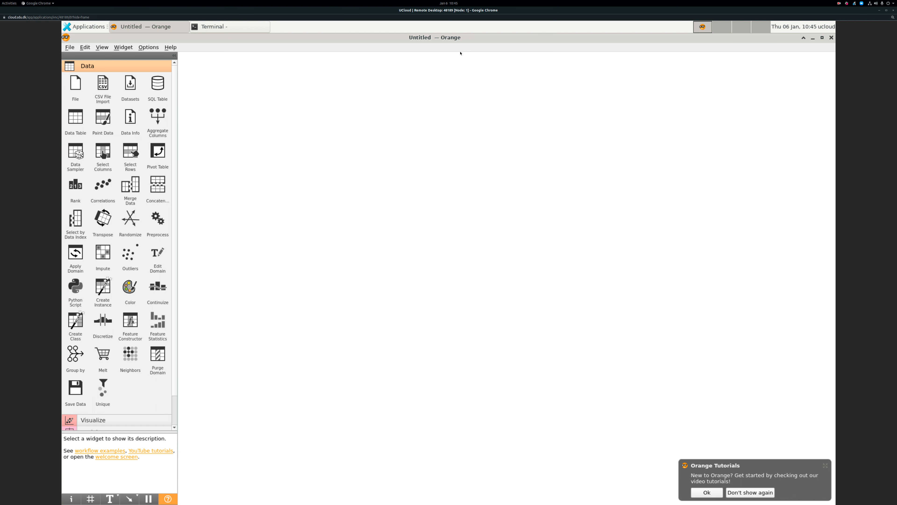
Close the orange-00 remote desktop window and return to the UCloud dashboard.
left_click(894, 11)
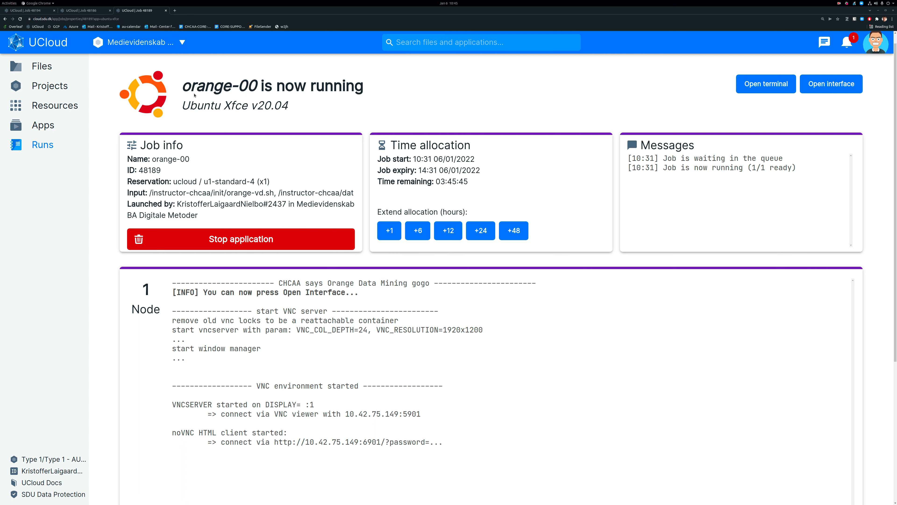
left_click(31, 42)
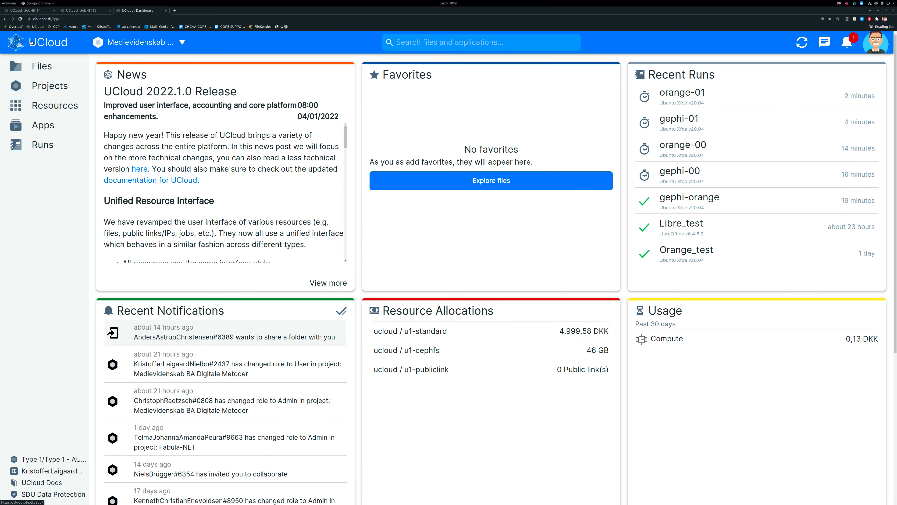